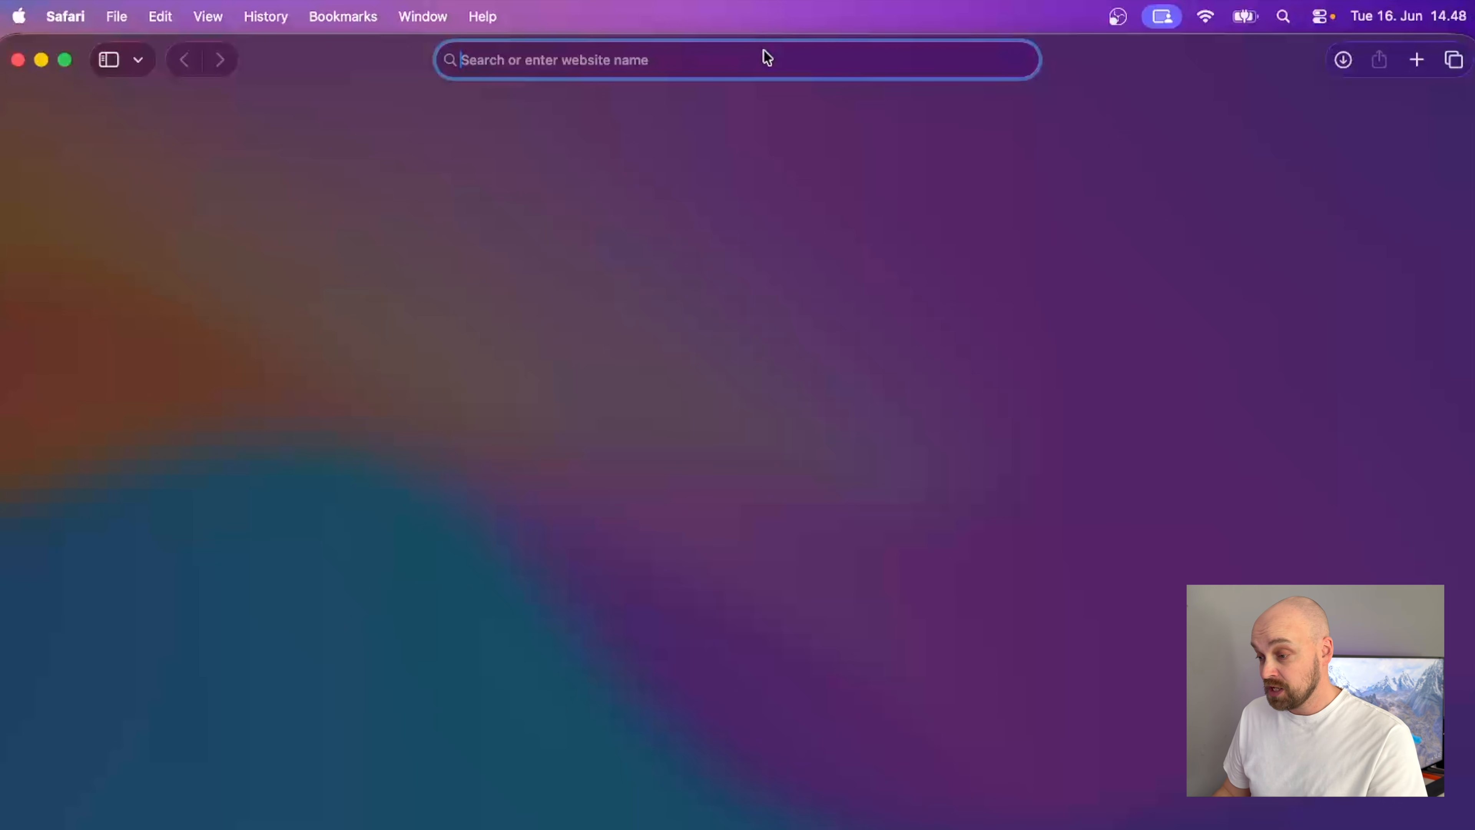
{"action": "type", "text": "httpd"}
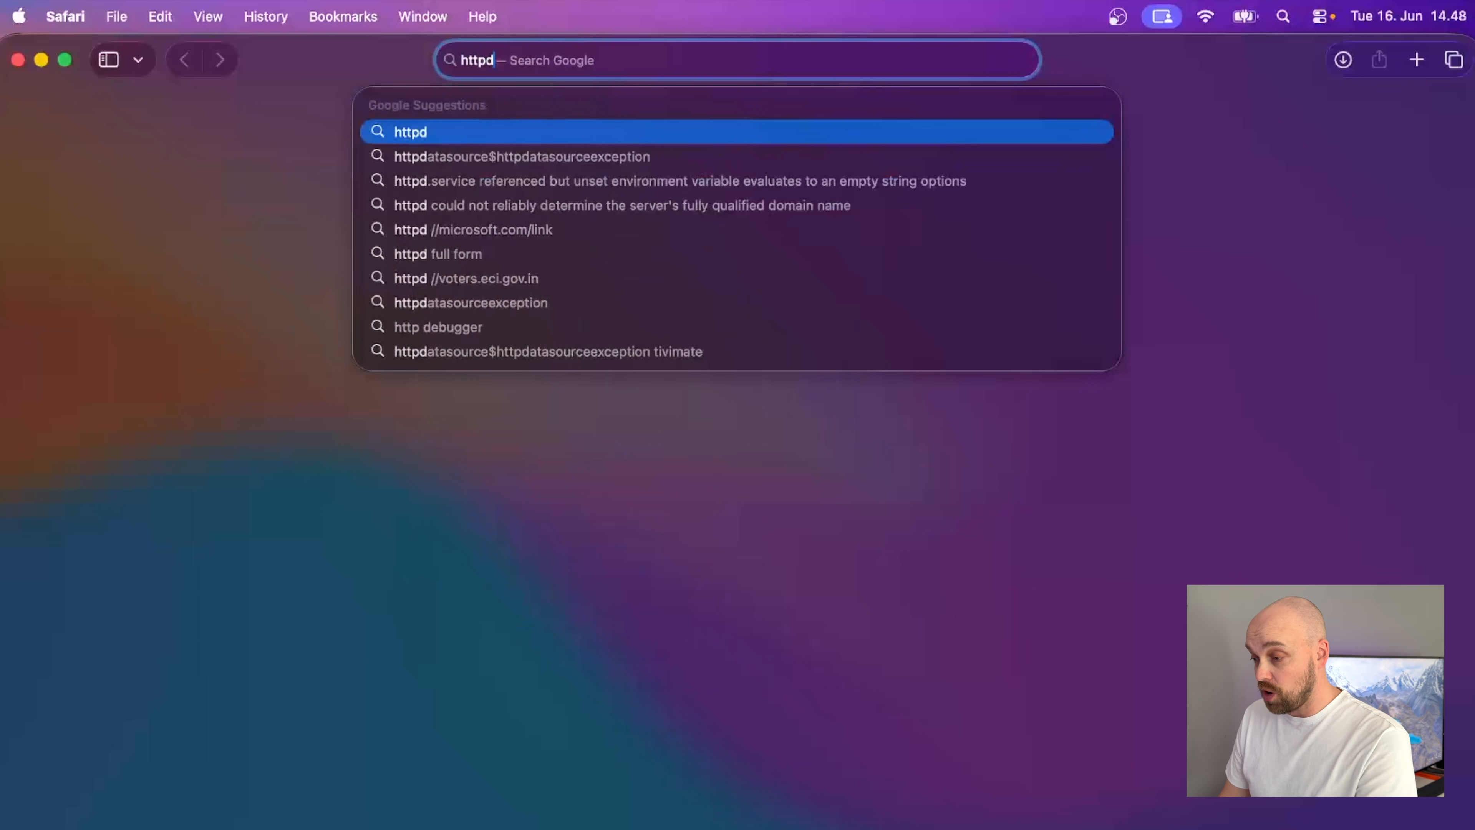
{"action": "key", "text": "BackSpace"}
{"action": "type", "text": "s"}
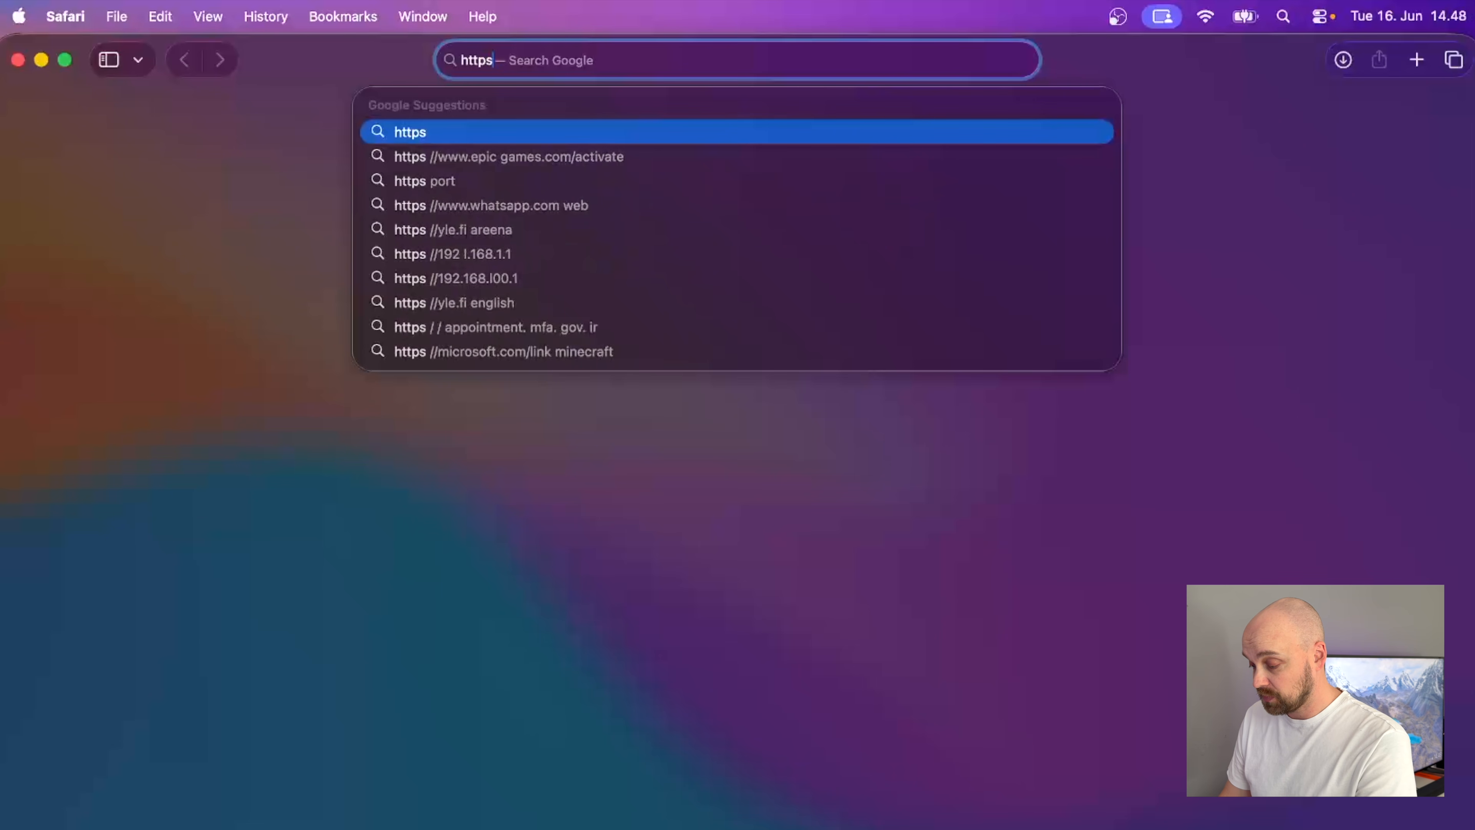
{"action": "type", "text": "://192.1"}
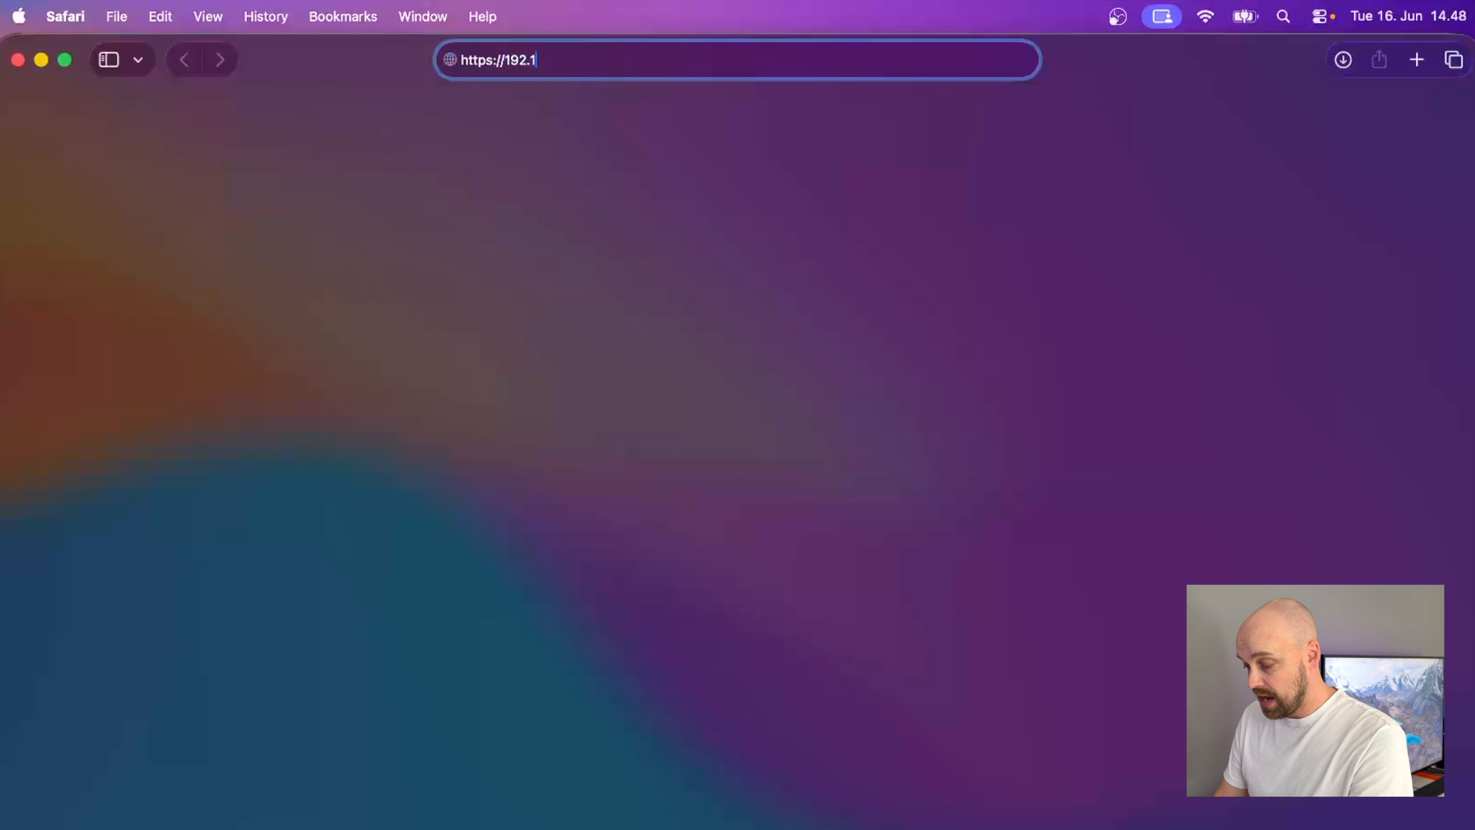
{"action": "type", "text": "68.1."}
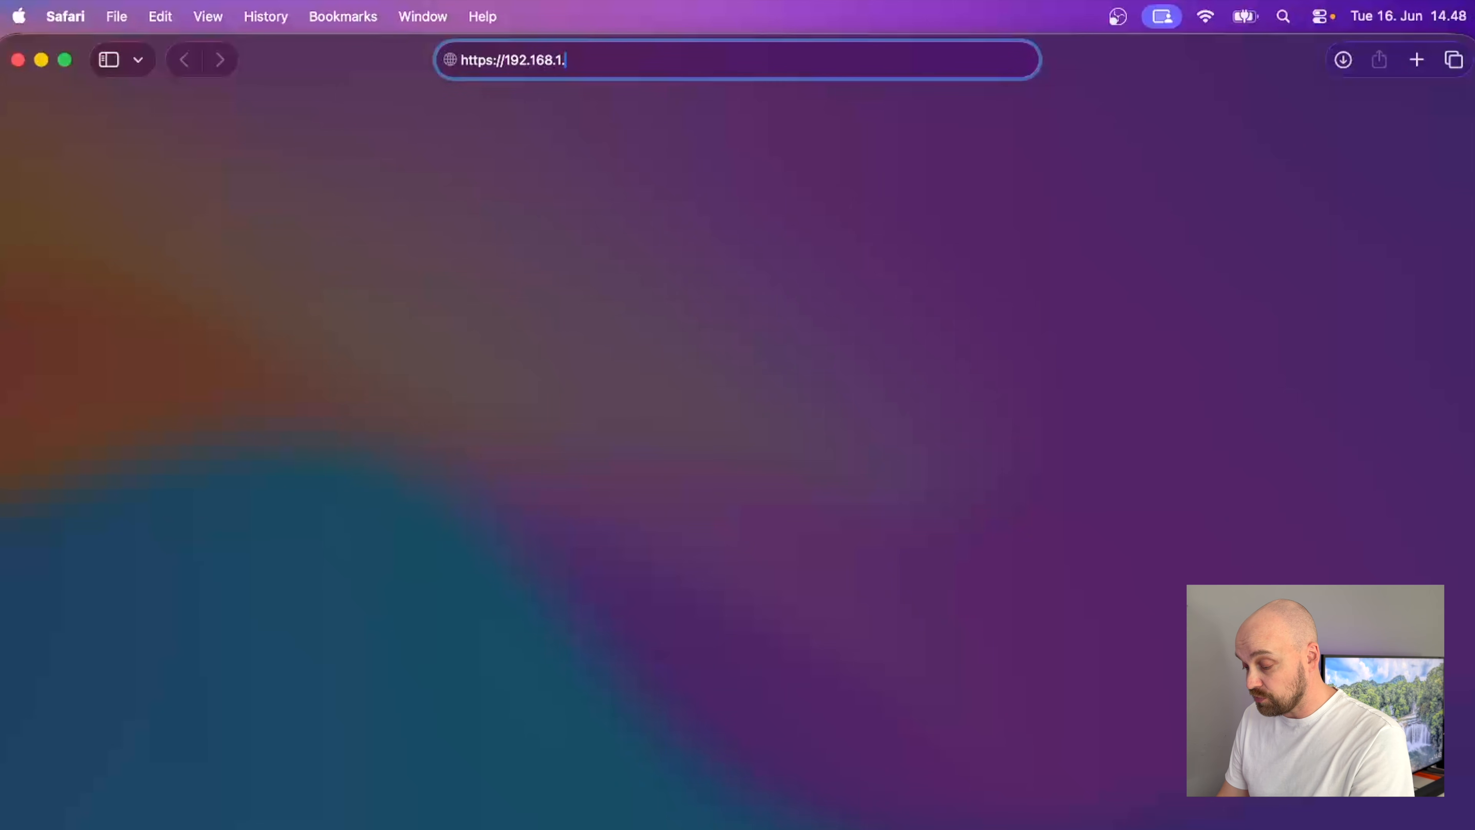
{"action": "type", "text": "190:8443"}
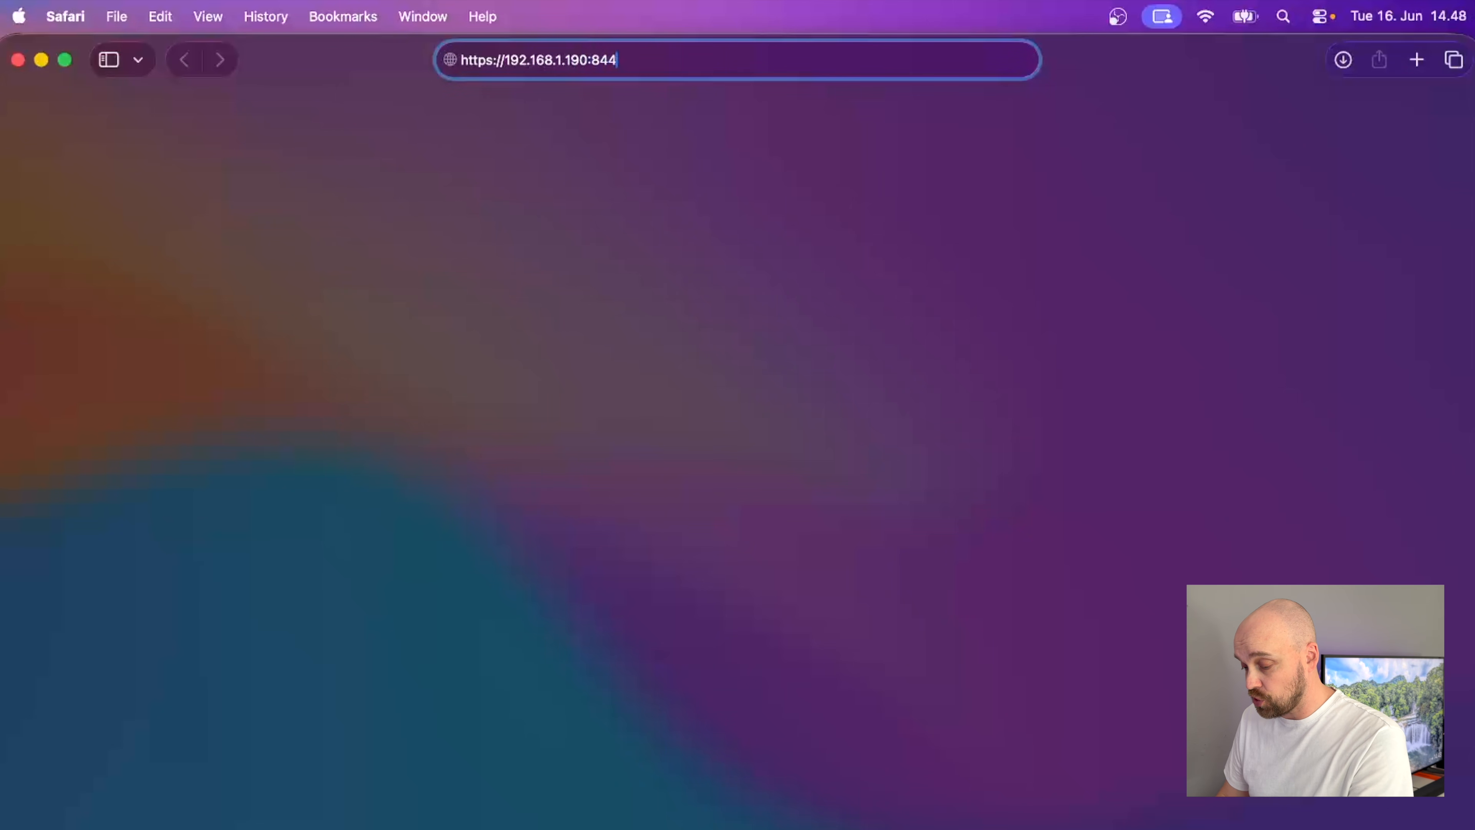
{"action": "key", "text": "Return"}
{"action": "left_click", "coordinate": [866, 397]}
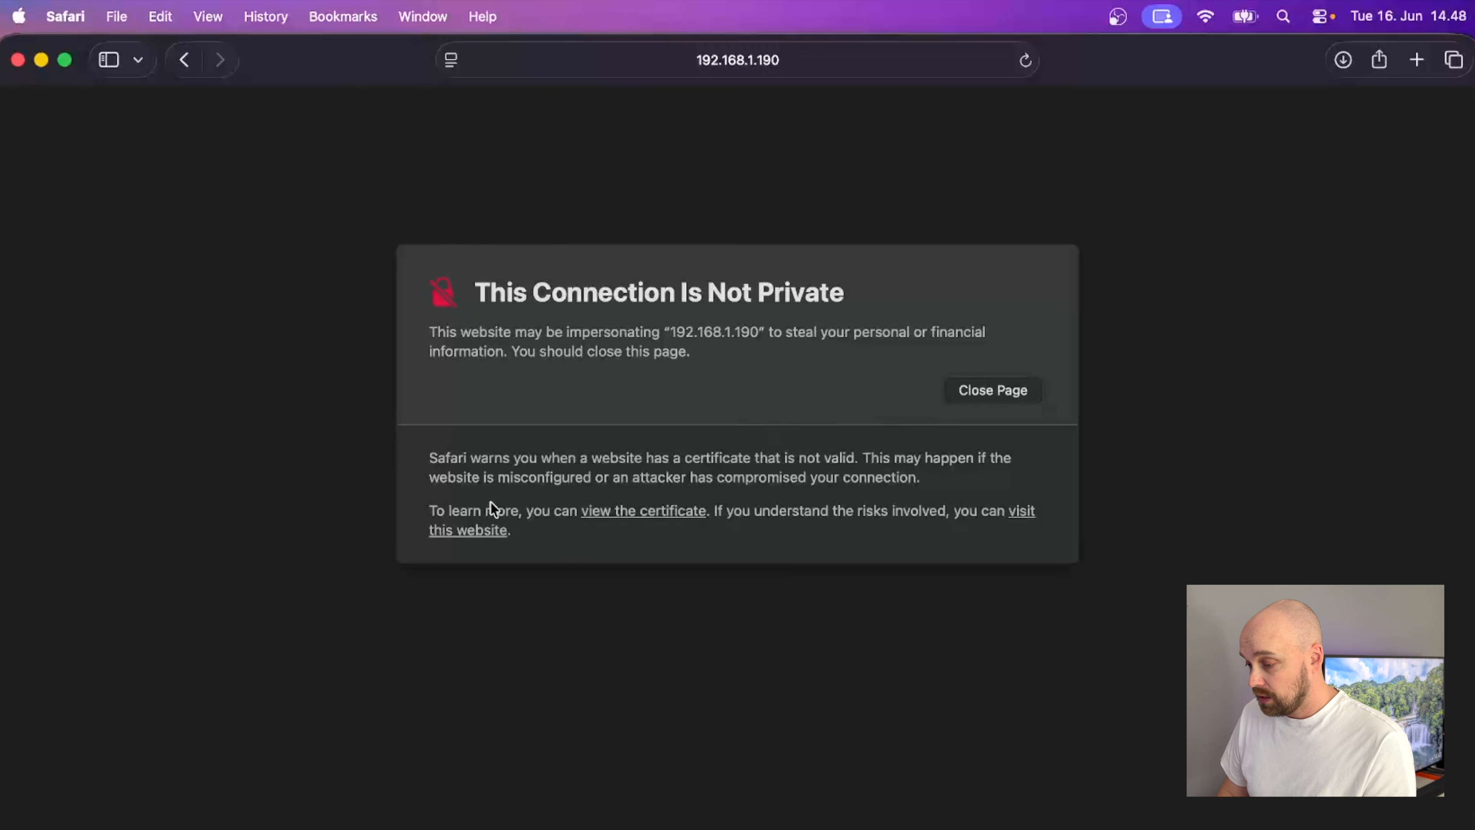
{"action": "left_click", "coordinate": [482, 530]}
{"action": "left_click", "coordinate": [780, 546]}
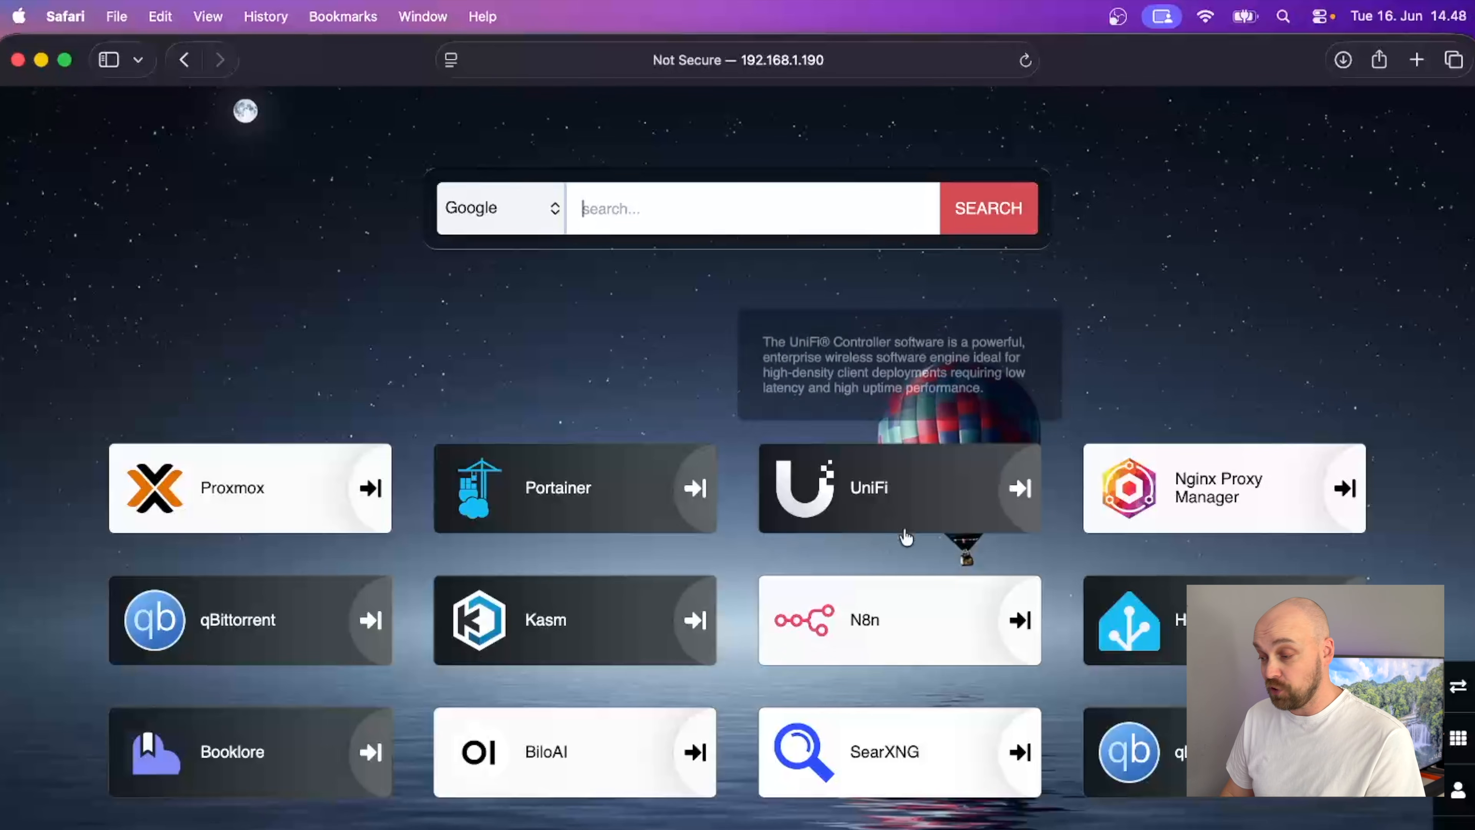
Open the Dream Machine Special Edition site from the UniFi tile and find its DNS records by searching the settings for "dns"
{"action": "left_click", "coordinate": [865, 511]}
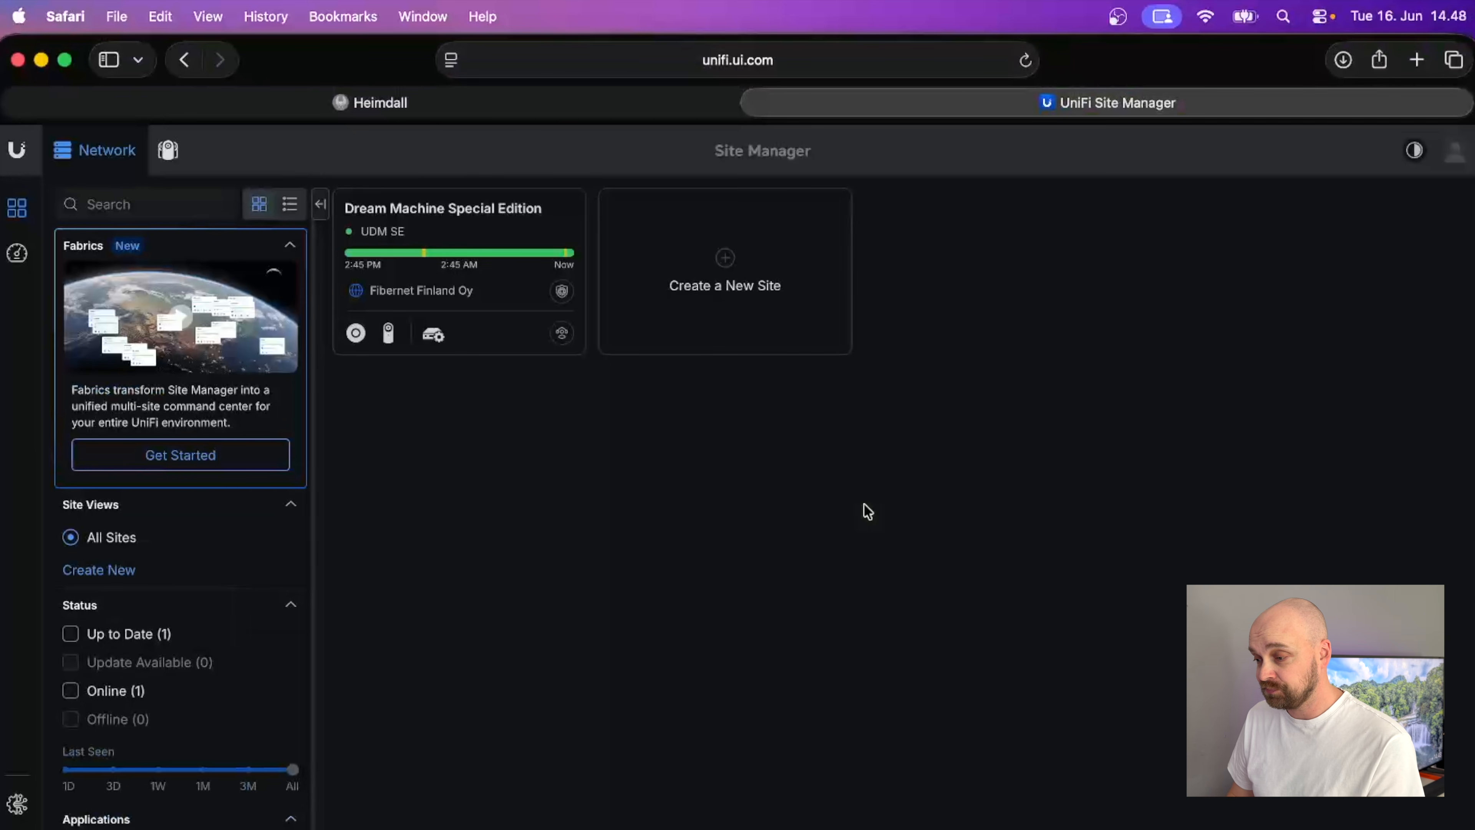
{"action": "left_click", "coordinate": [491, 208]}
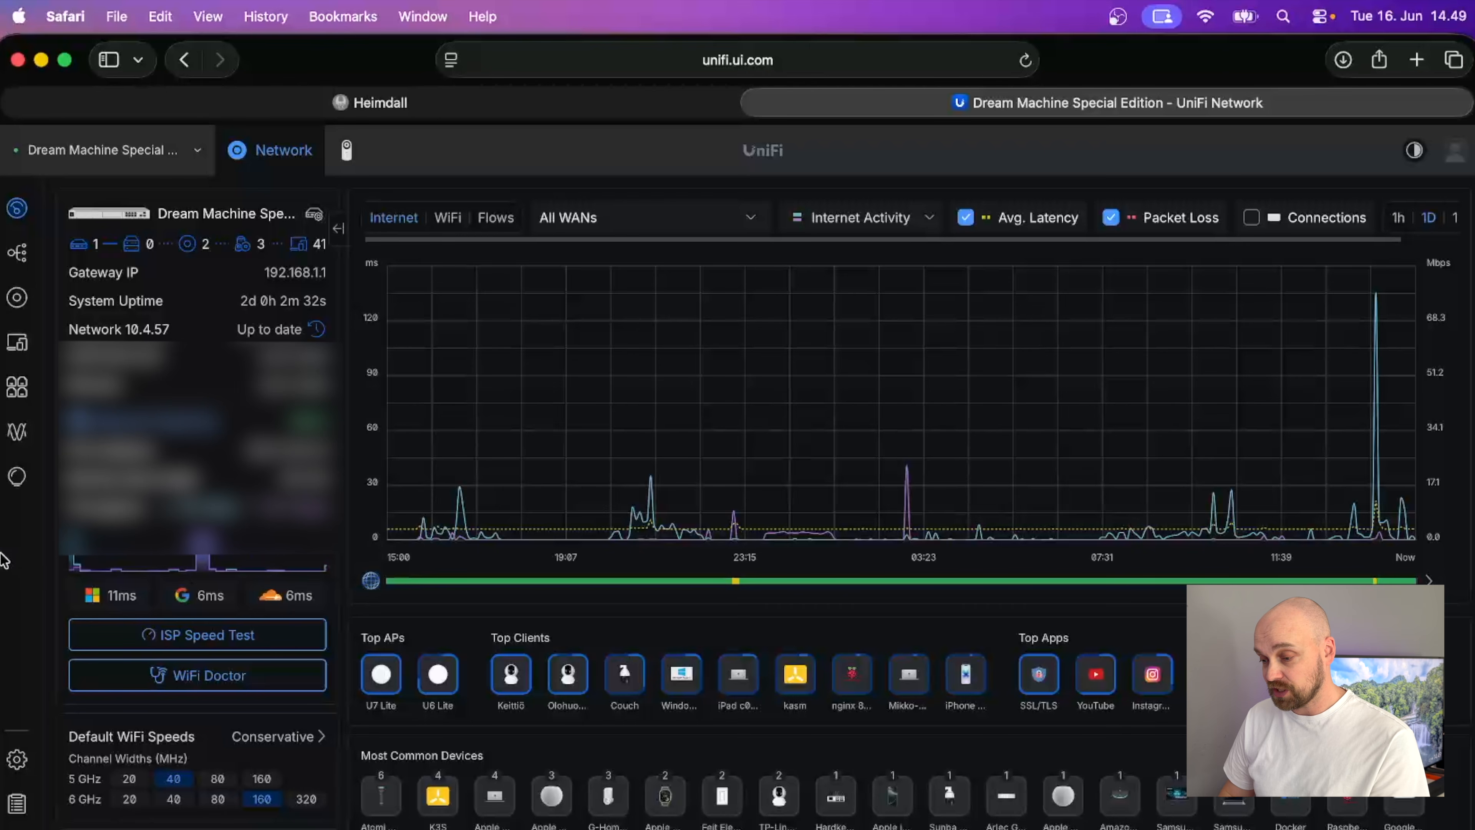
{"action": "left_click", "coordinate": [17, 758]}
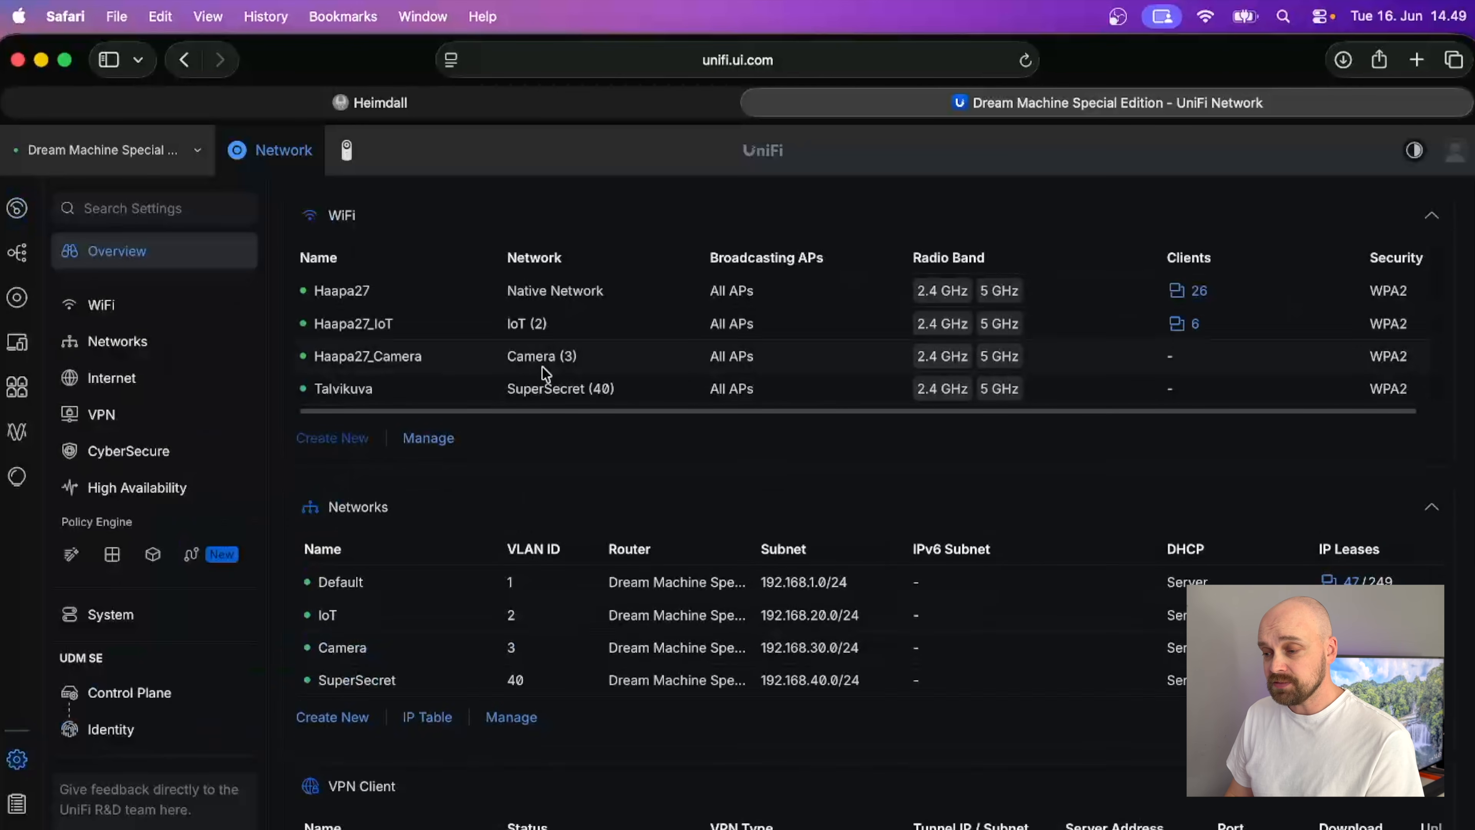
{"action": "left_click", "coordinate": [227, 204]}
{"action": "type", "text": "dns"}
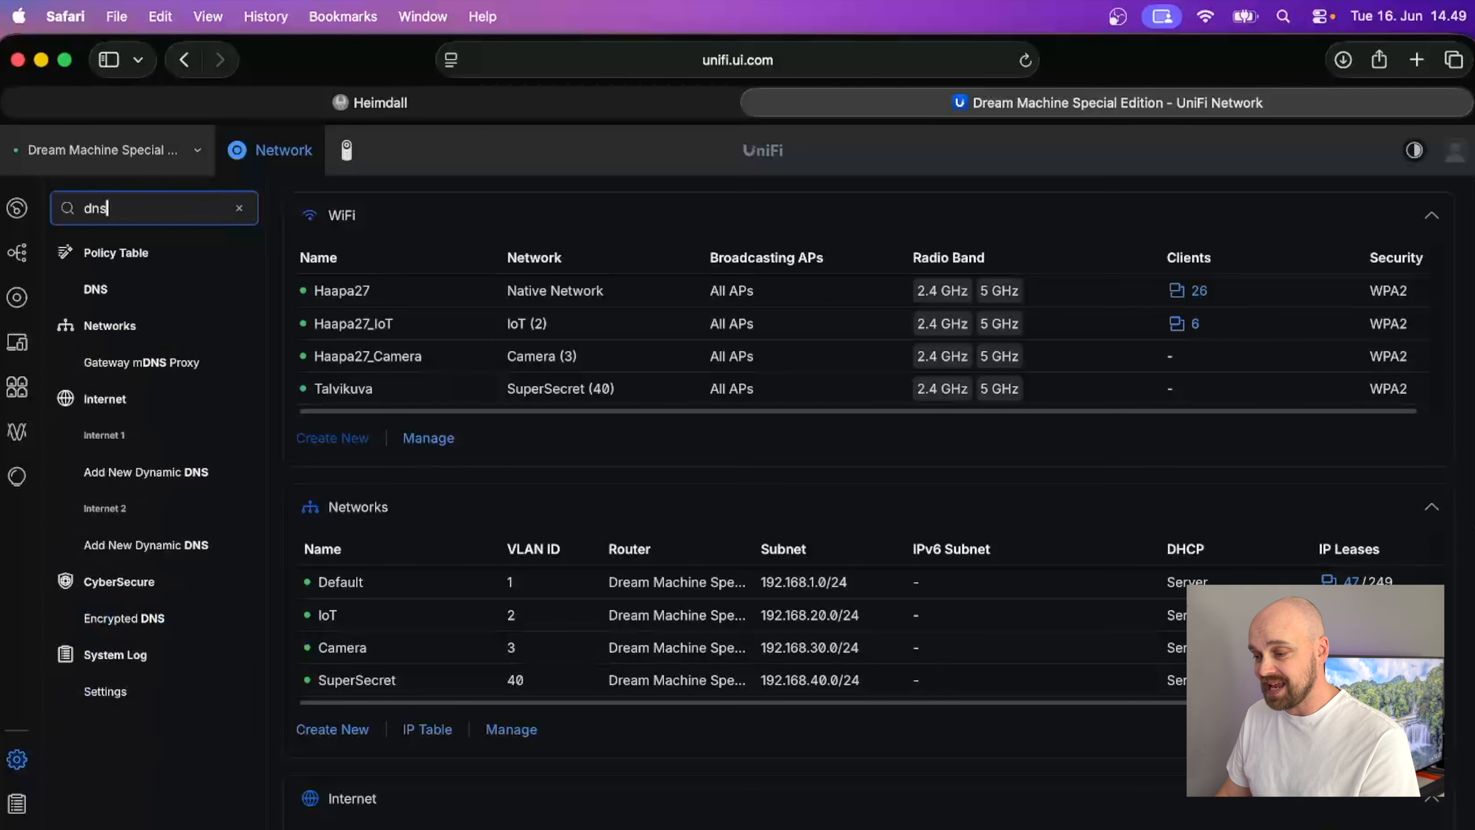
{"action": "left_click", "coordinate": [95, 289]}
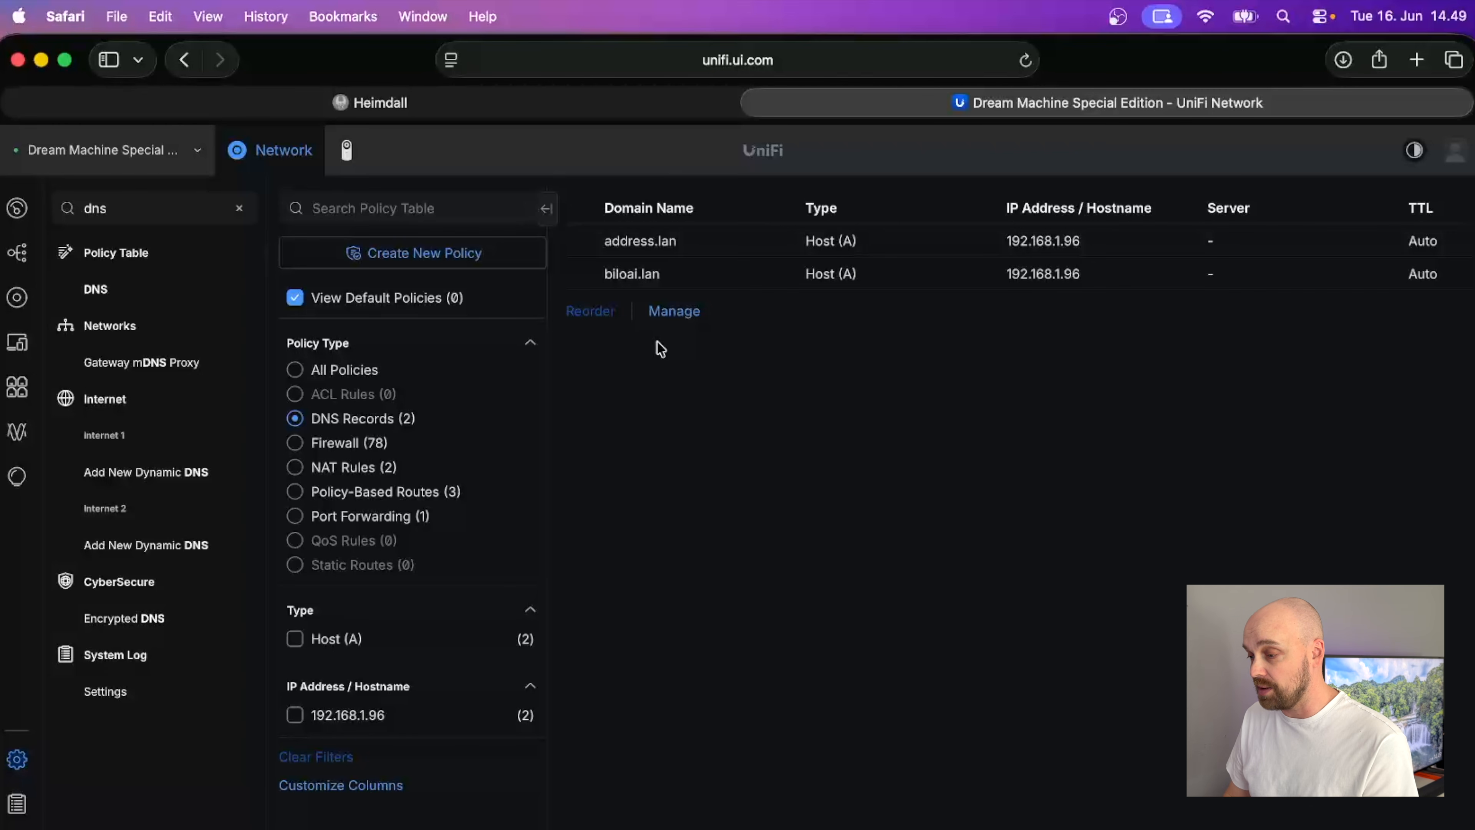
Create a Host (A) DNS record that points the domain heimdall.lan to the IP address 192.168.1.96
{"action": "left_click", "coordinate": [411, 266]}
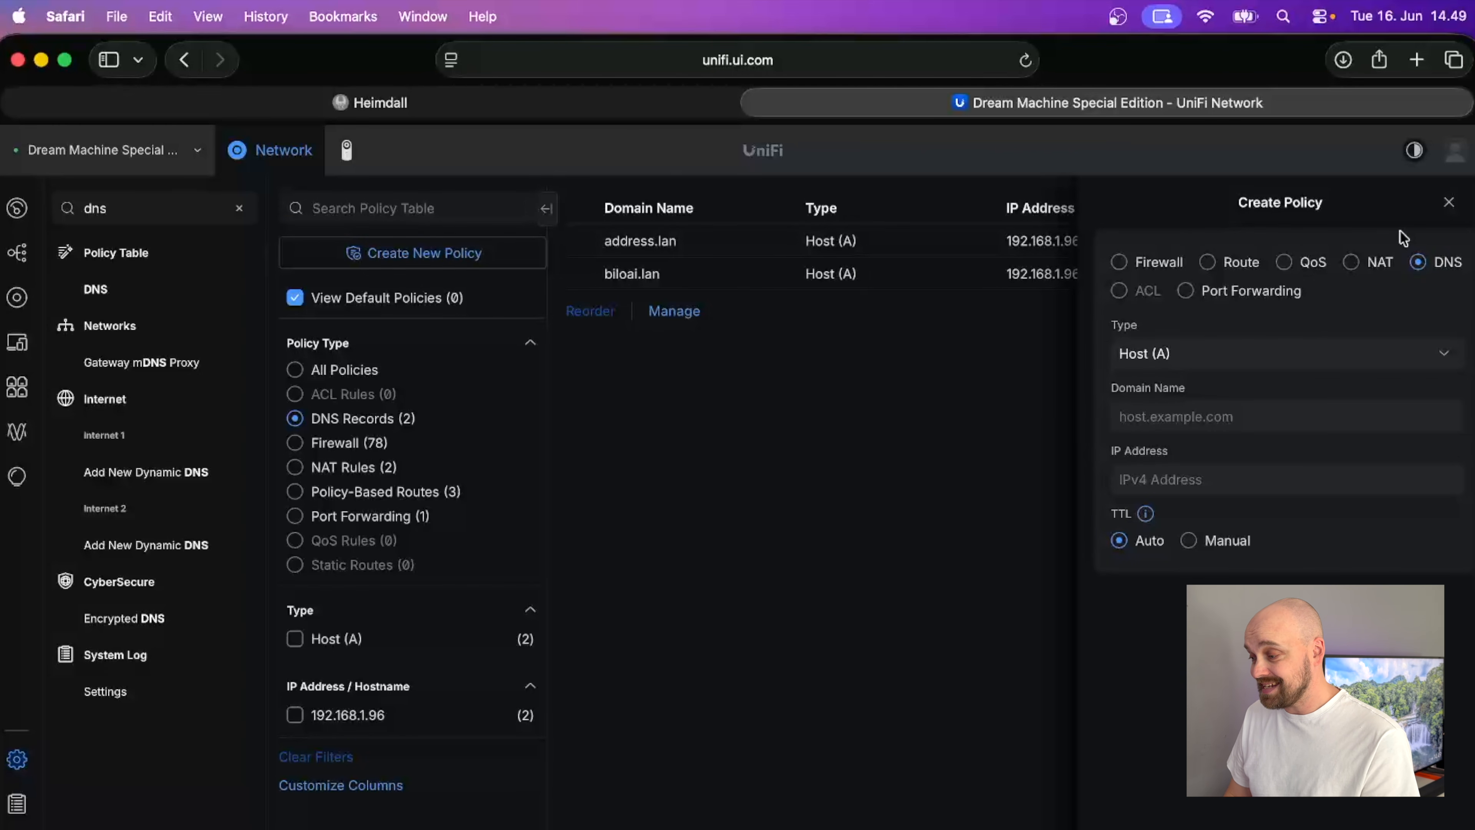
{"action": "left_click", "coordinate": [1213, 417]}
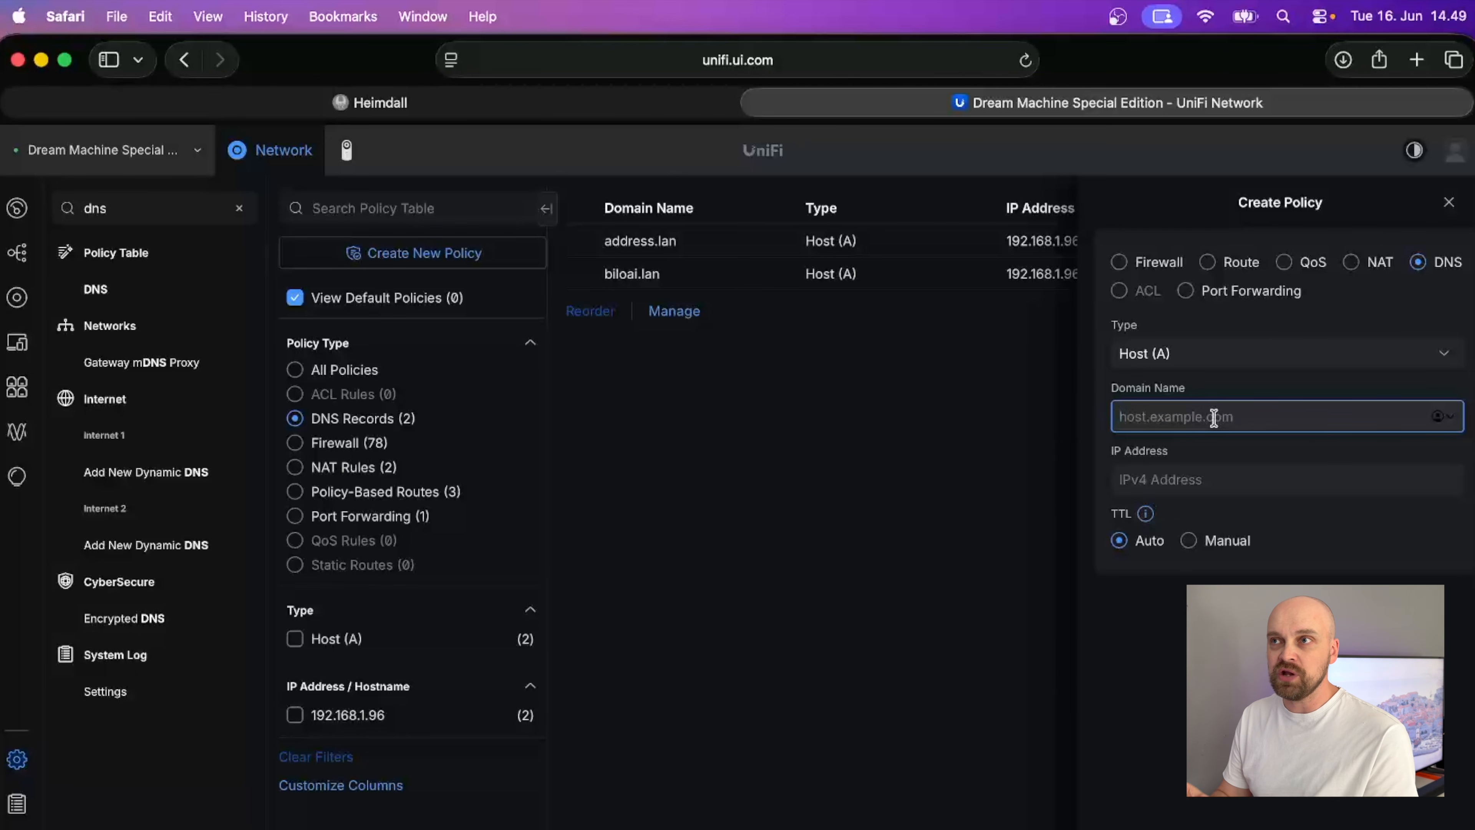
{"action": "type", "text": "h"}
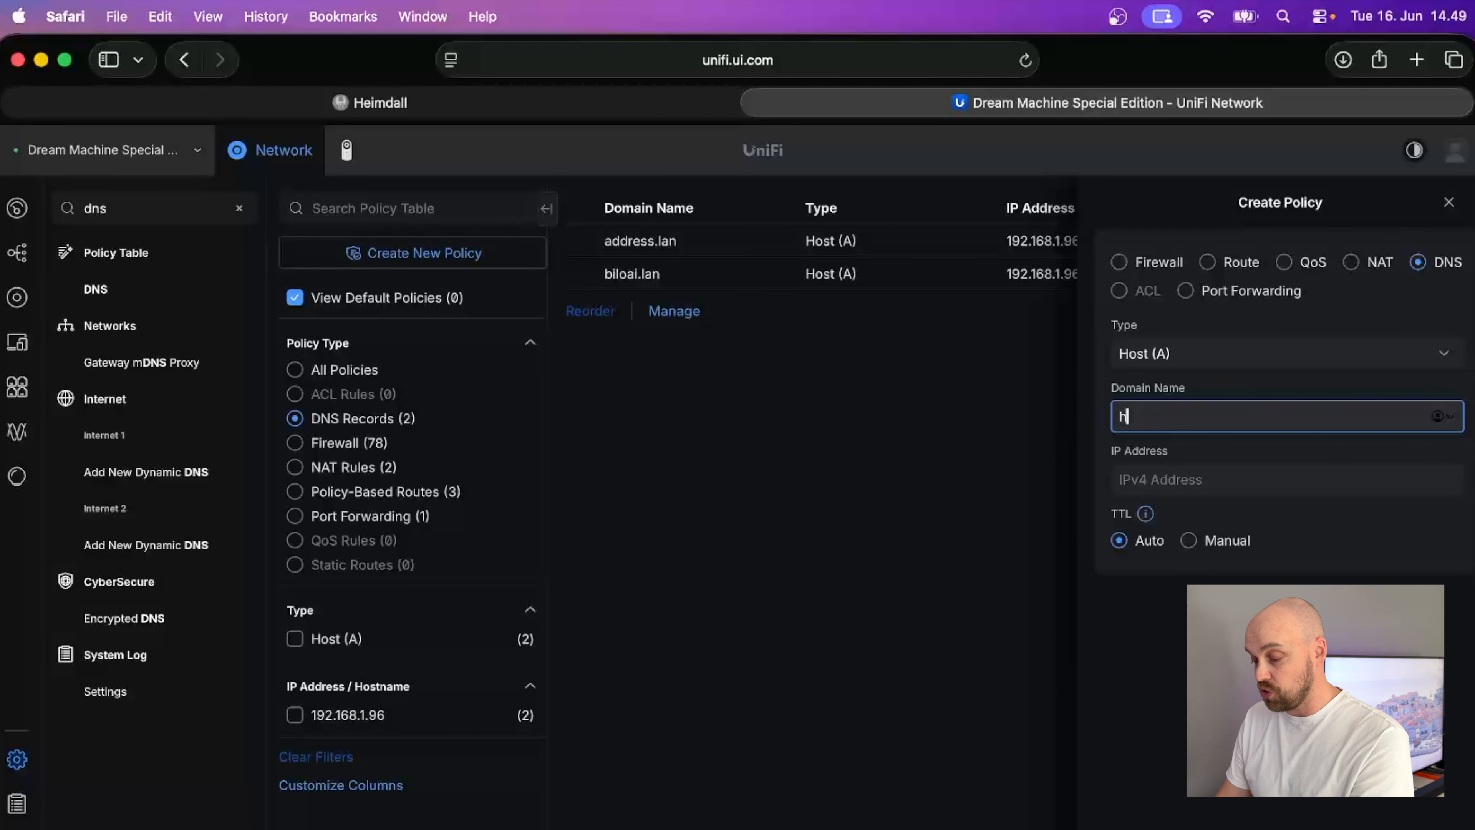
{"action": "type", "text": "eimdall.lan"}
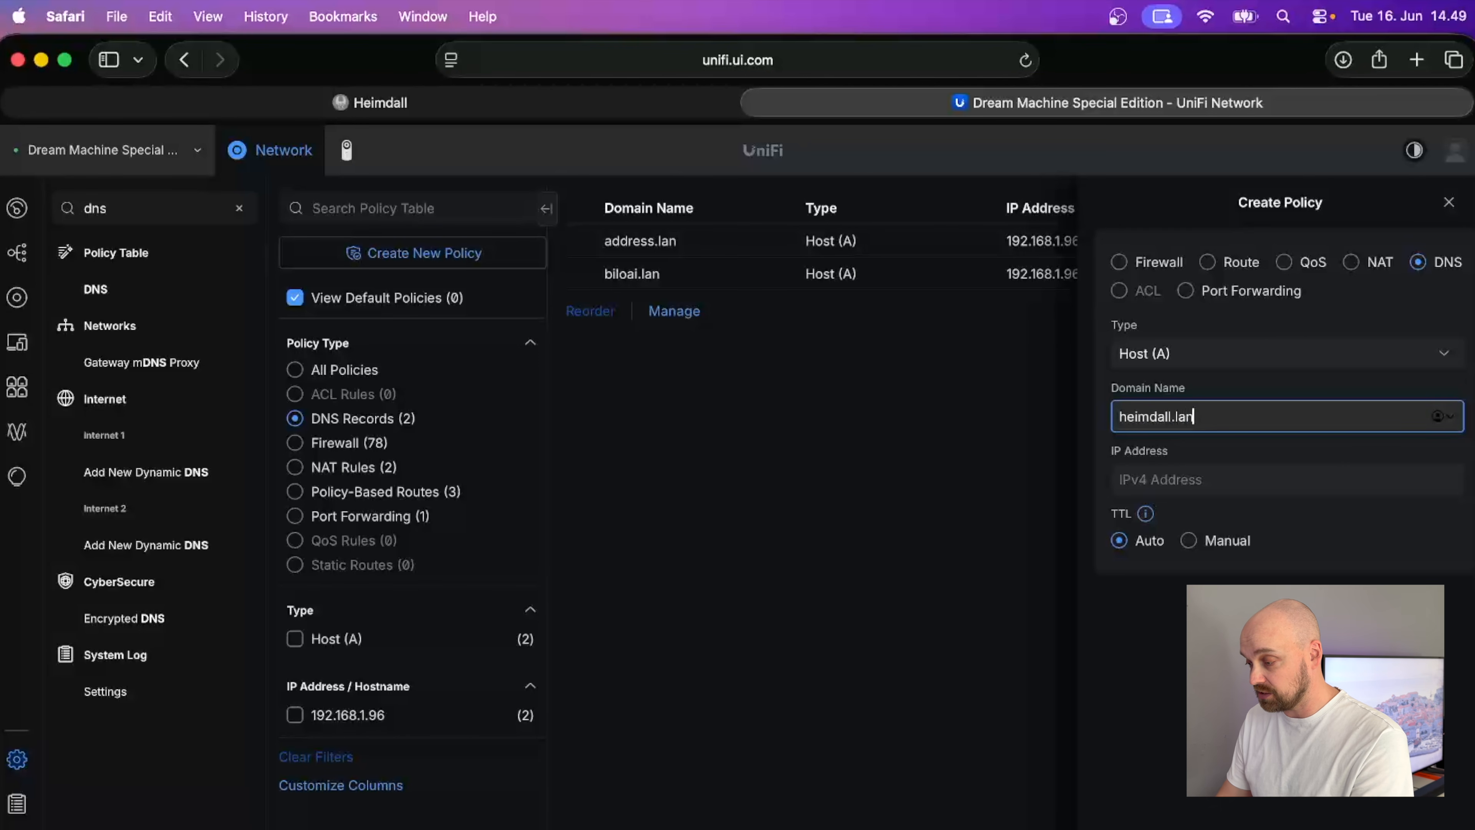
{"action": "key", "text": "Tab"}
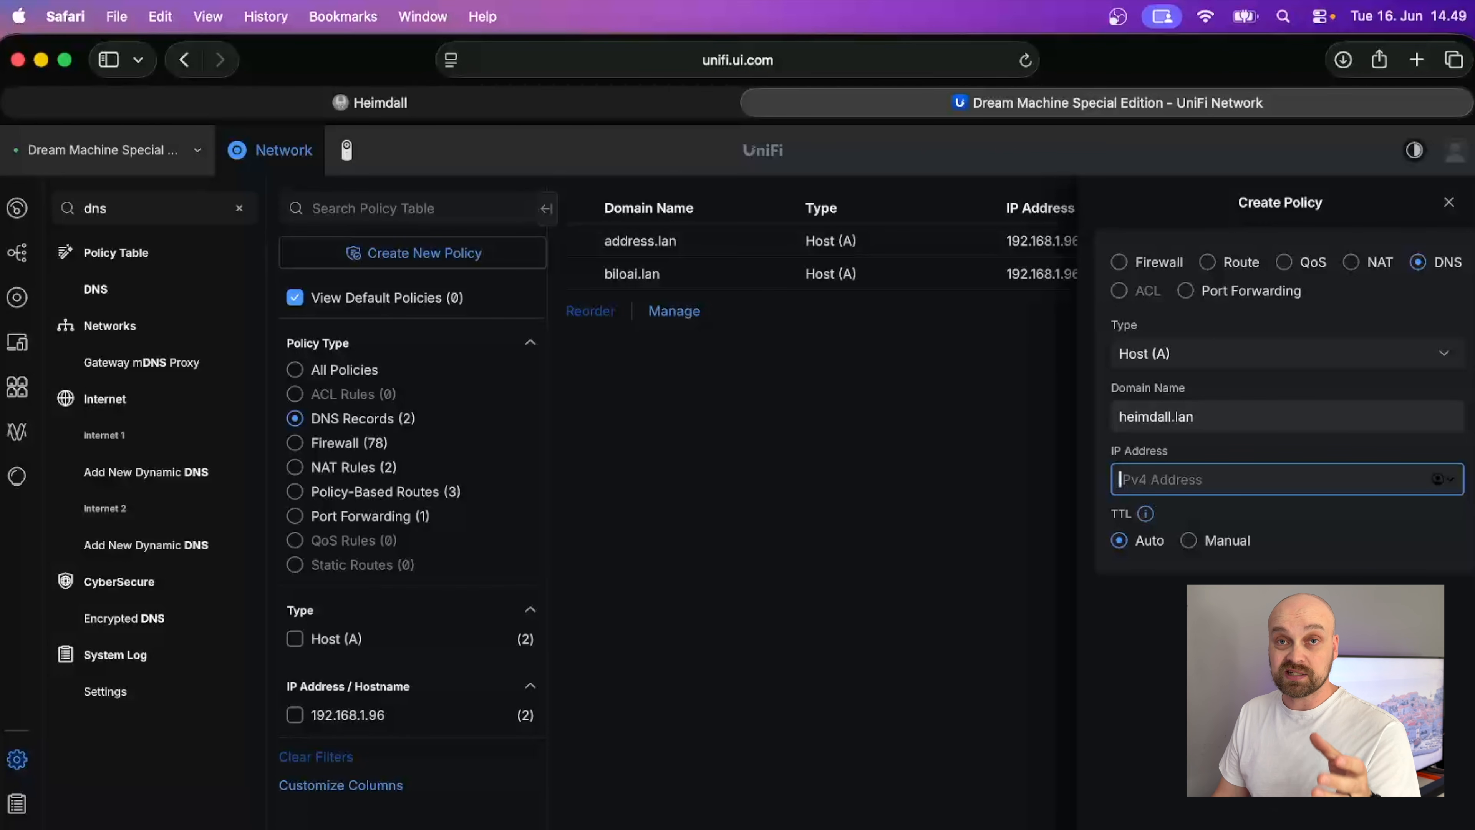
{"action": "type", "text": "192.168"}
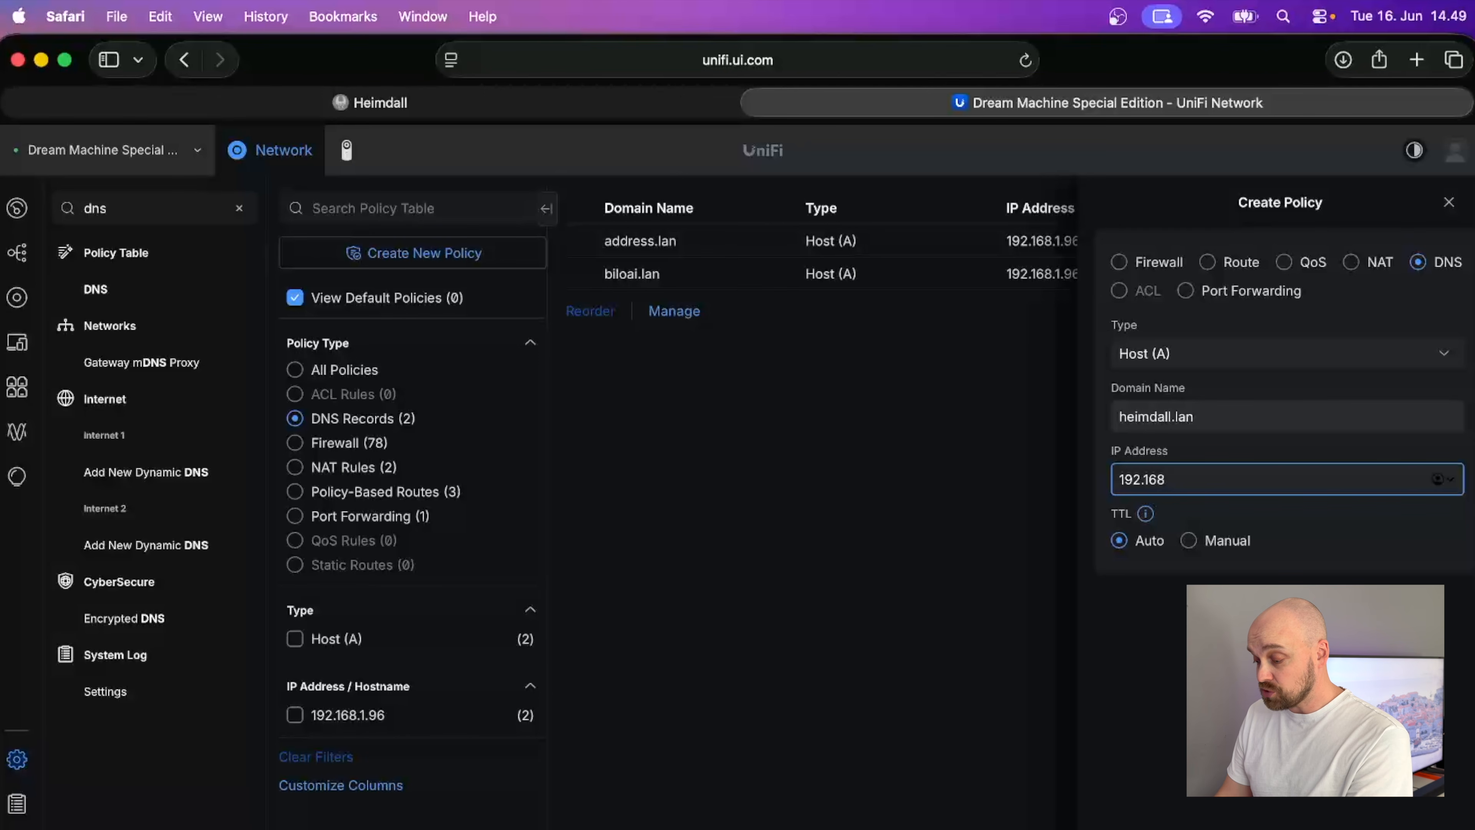
{"action": "type", "text": "."}
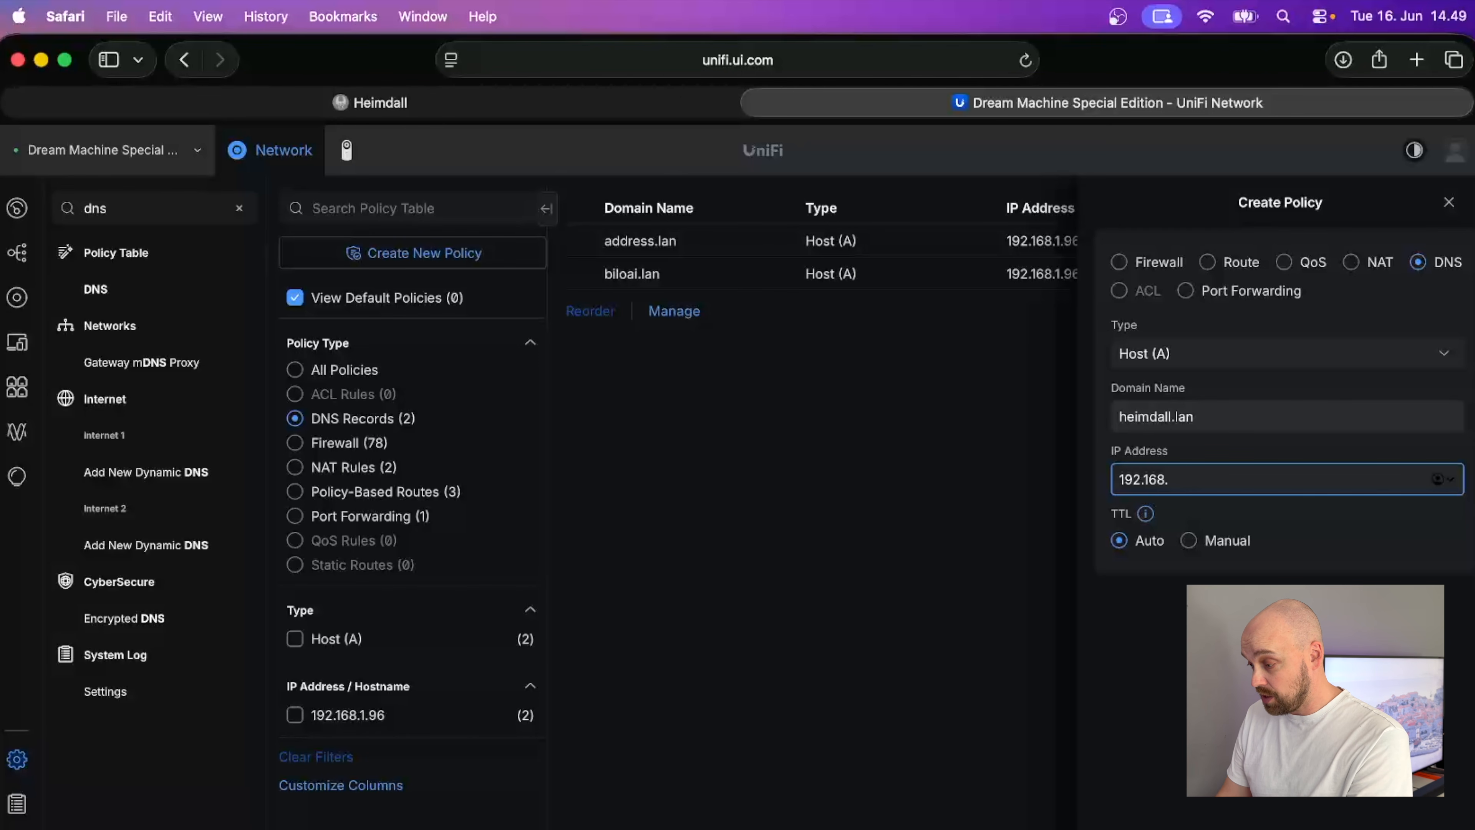
{"action": "type", "text": "1.96"}
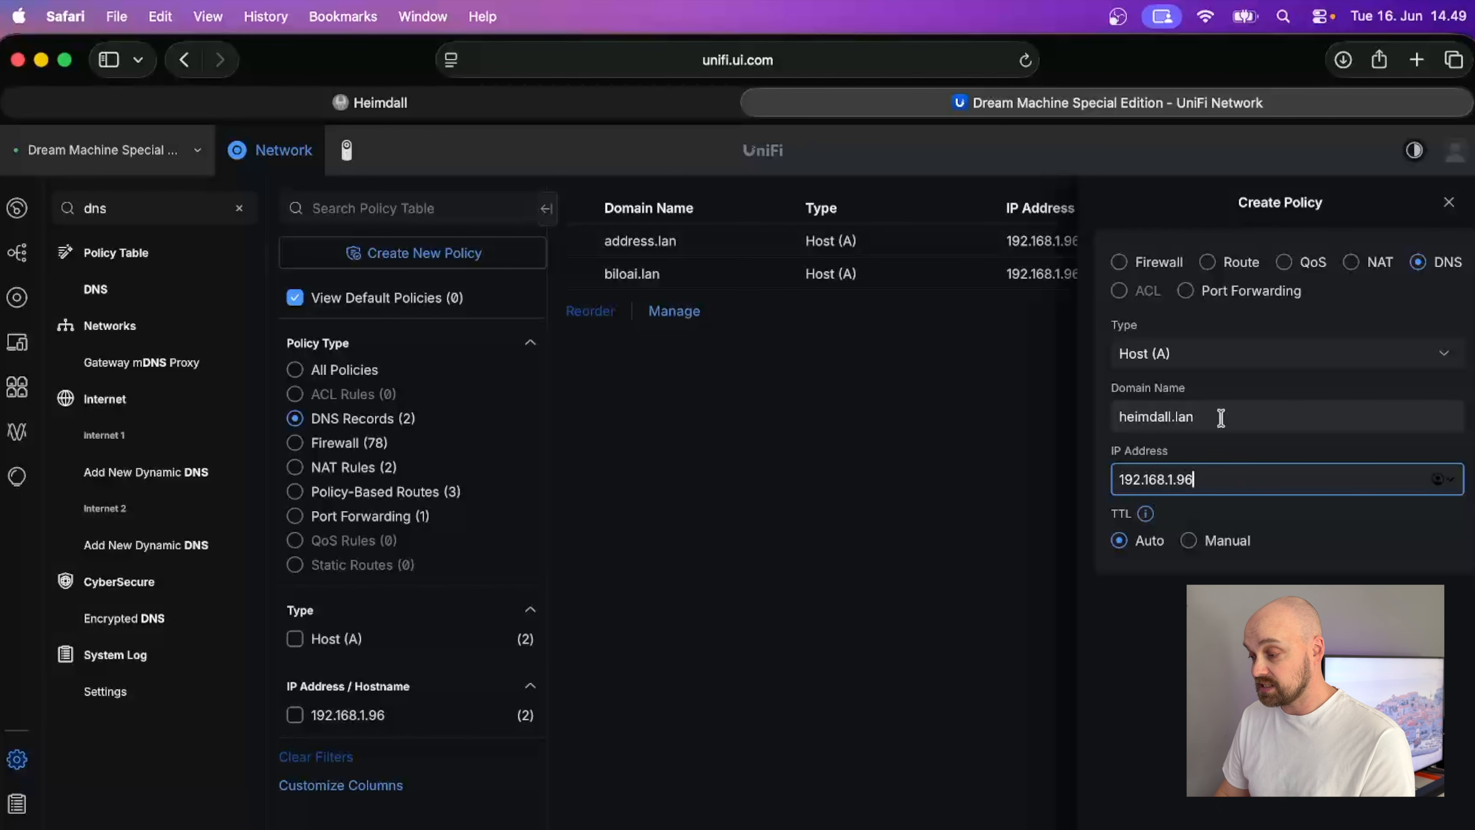
{"action": "key", "text": "Return"}
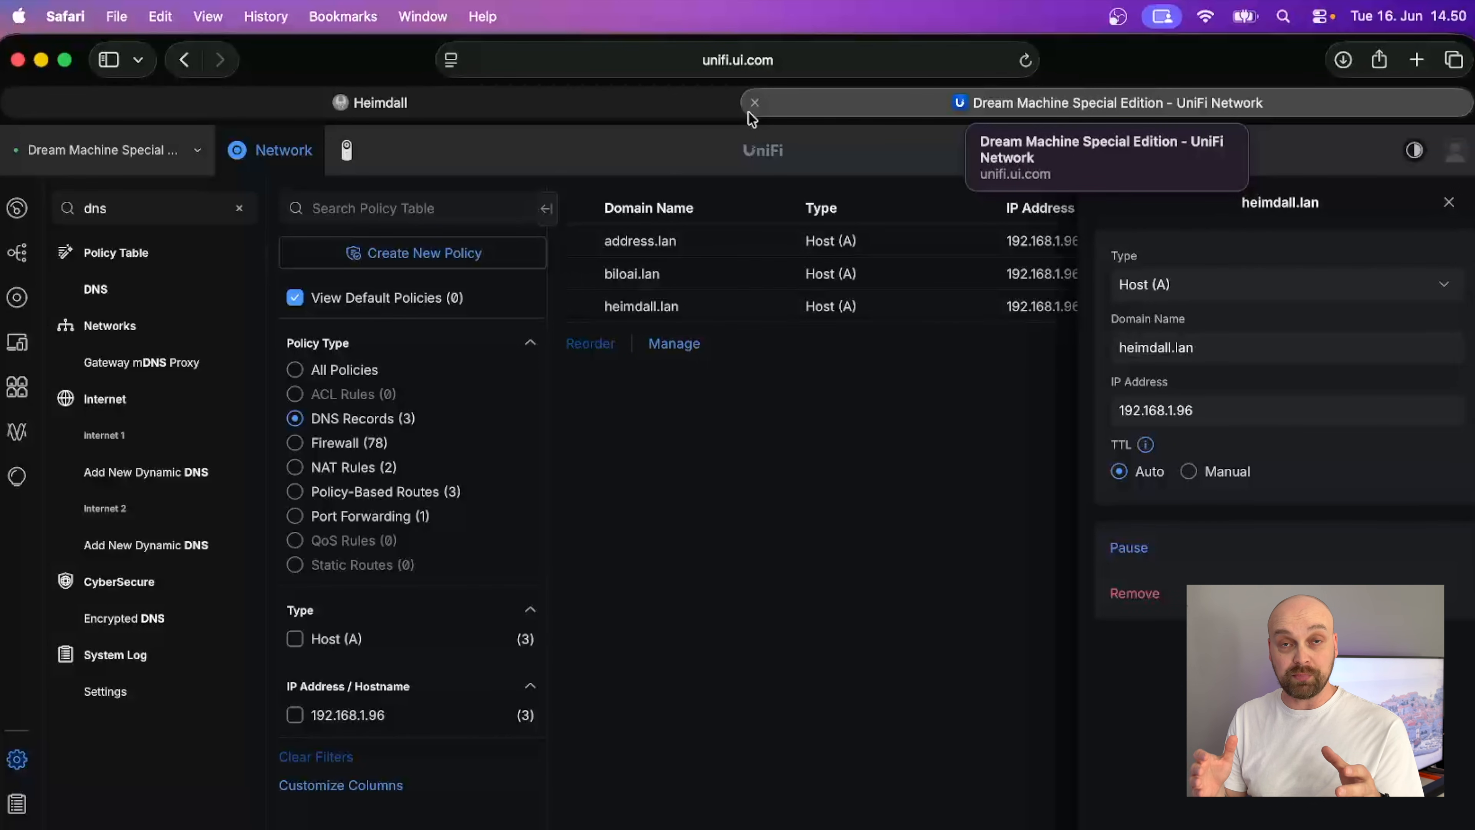
Return to the Heimdall dashboard, open Nginx Proxy Manager and show its list of proxy hosts
{"action": "left_click", "coordinate": [479, 101]}
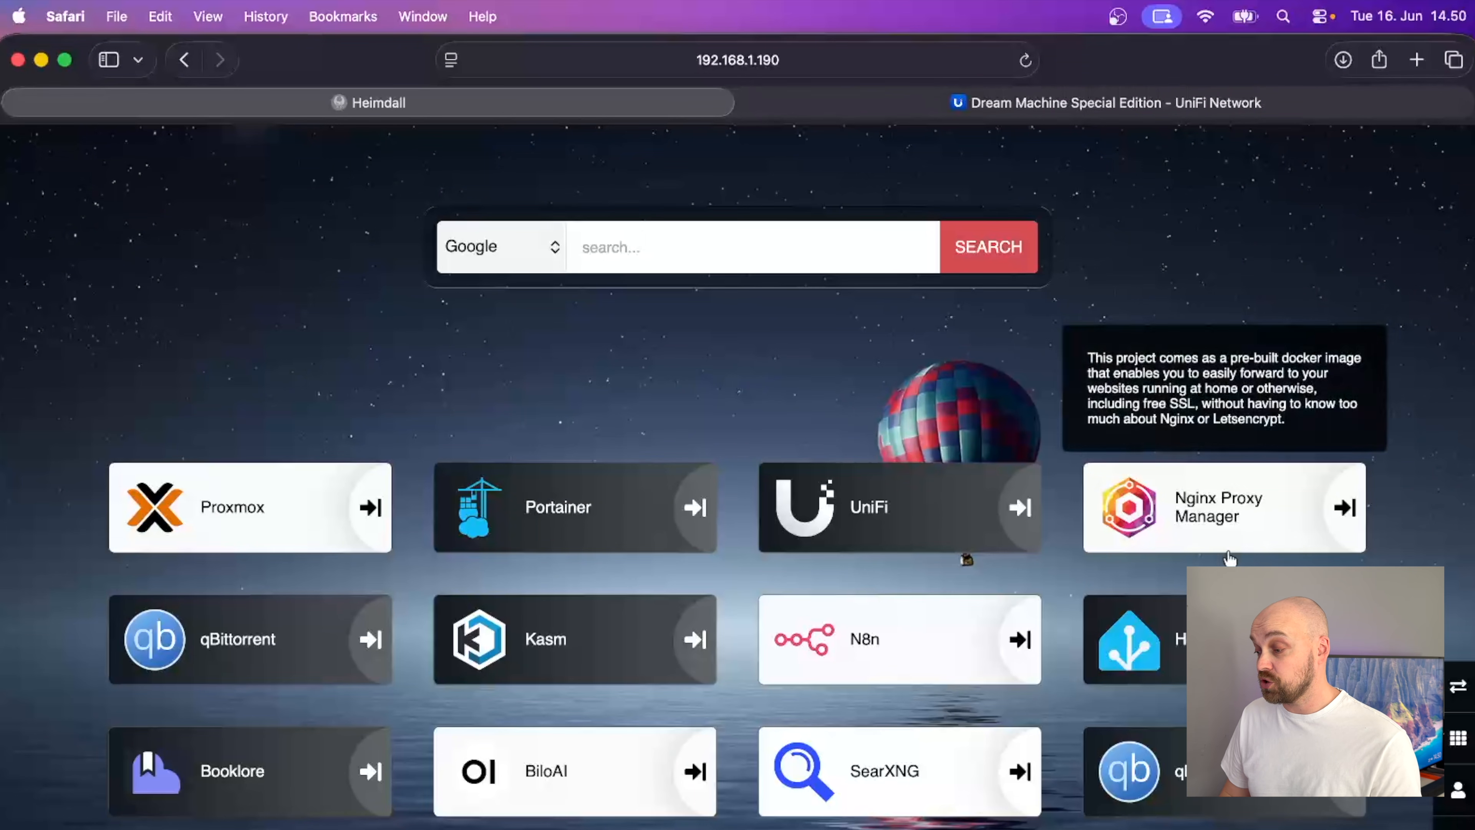
{"action": "left_click", "coordinate": [1216, 511]}
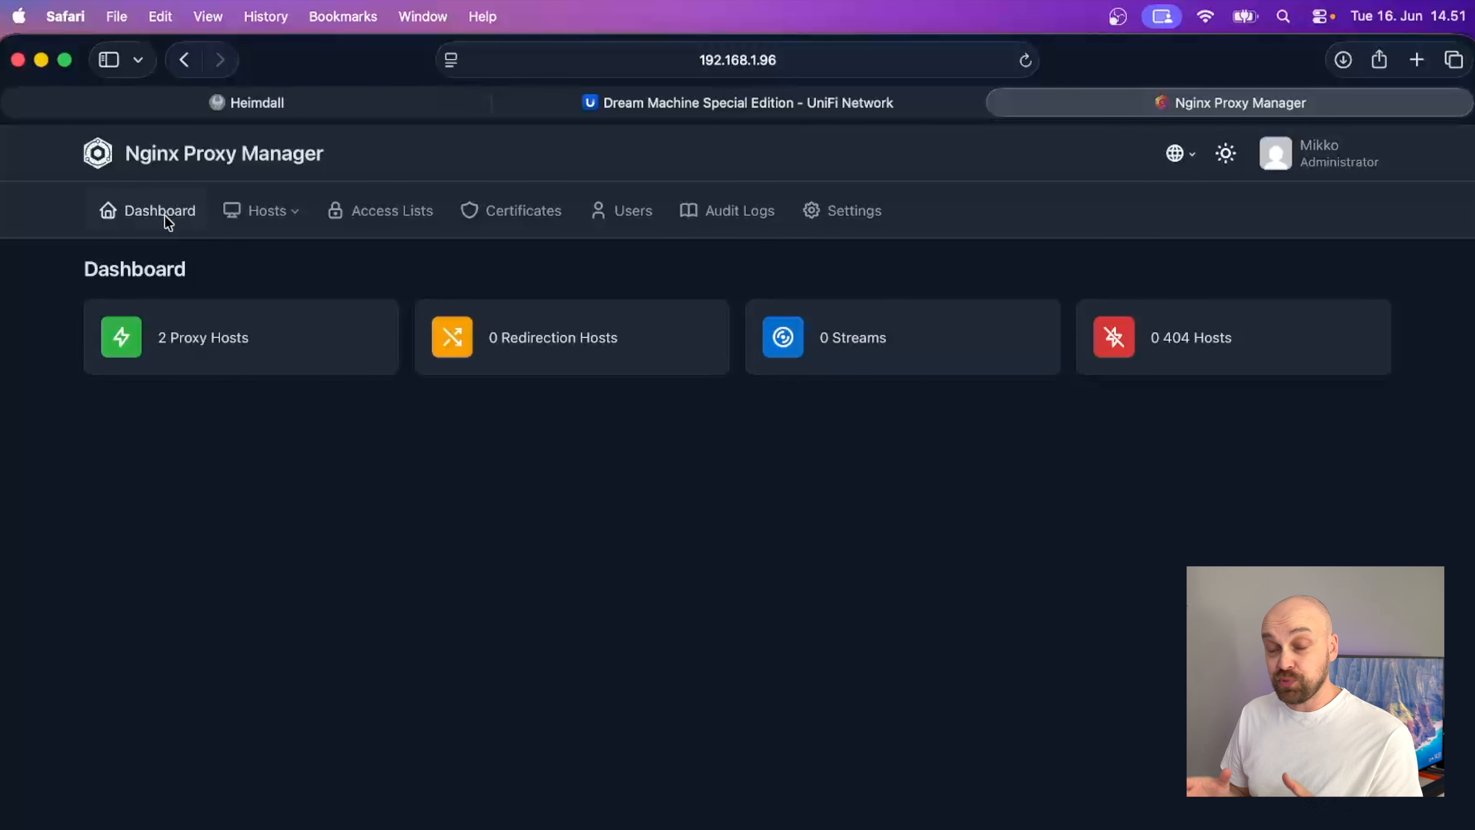
{"action": "left_click", "coordinate": [232, 347]}
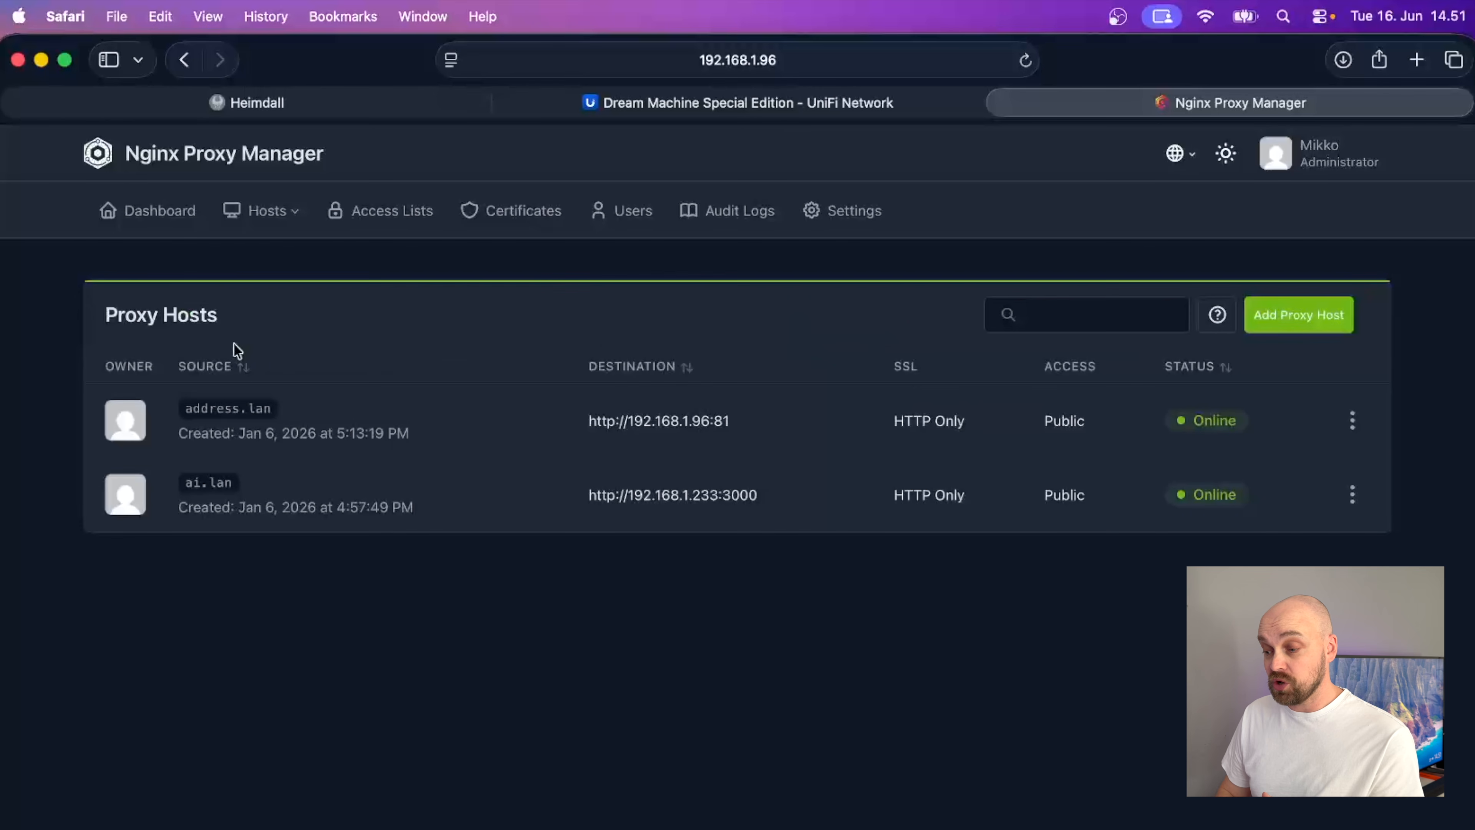
Start a new proxy host and add heimdall.lan as its domain name
{"action": "left_click", "coordinate": [1315, 322]}
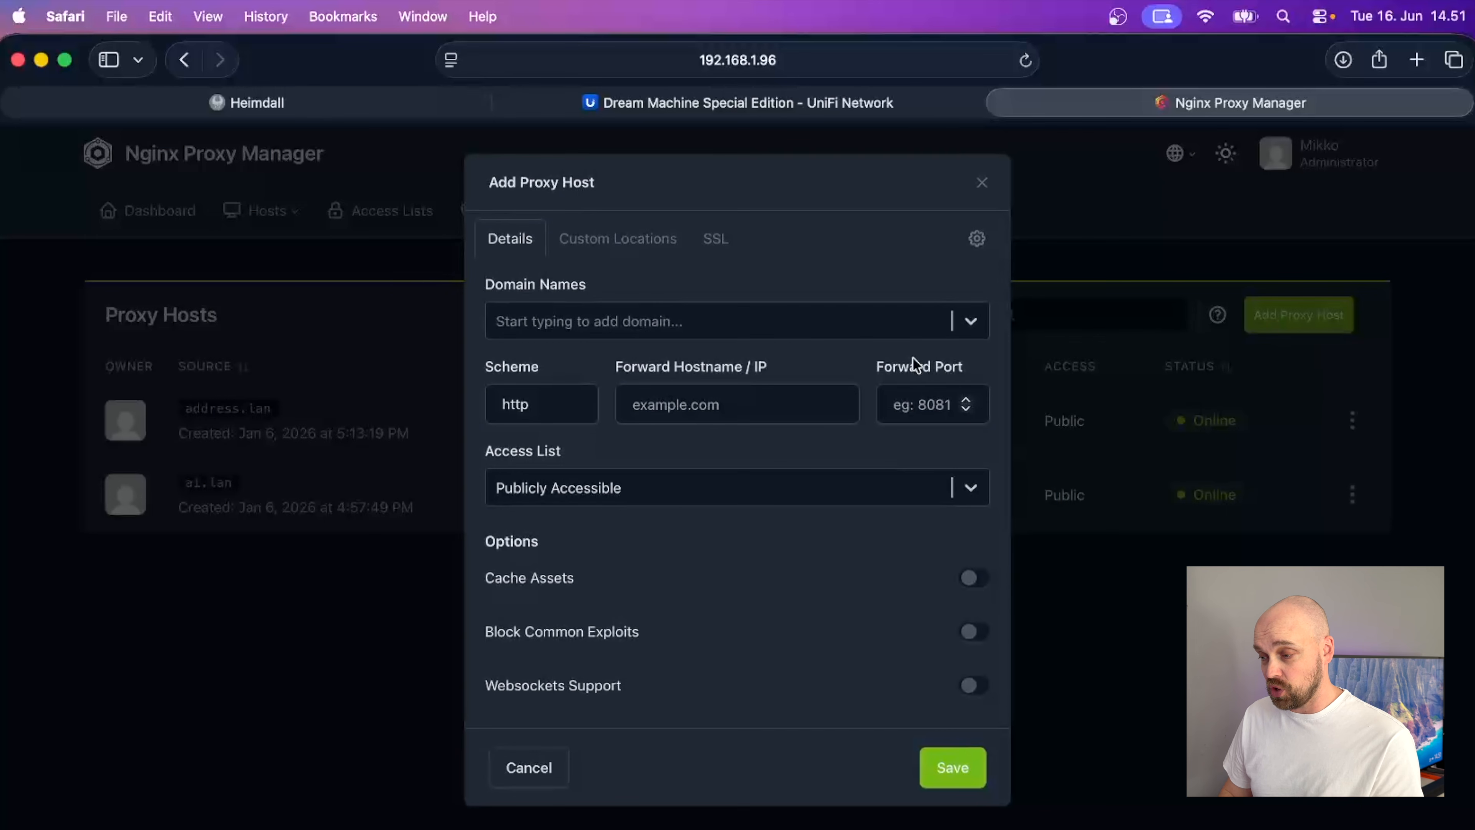
{"action": "left_click", "coordinate": [687, 331]}
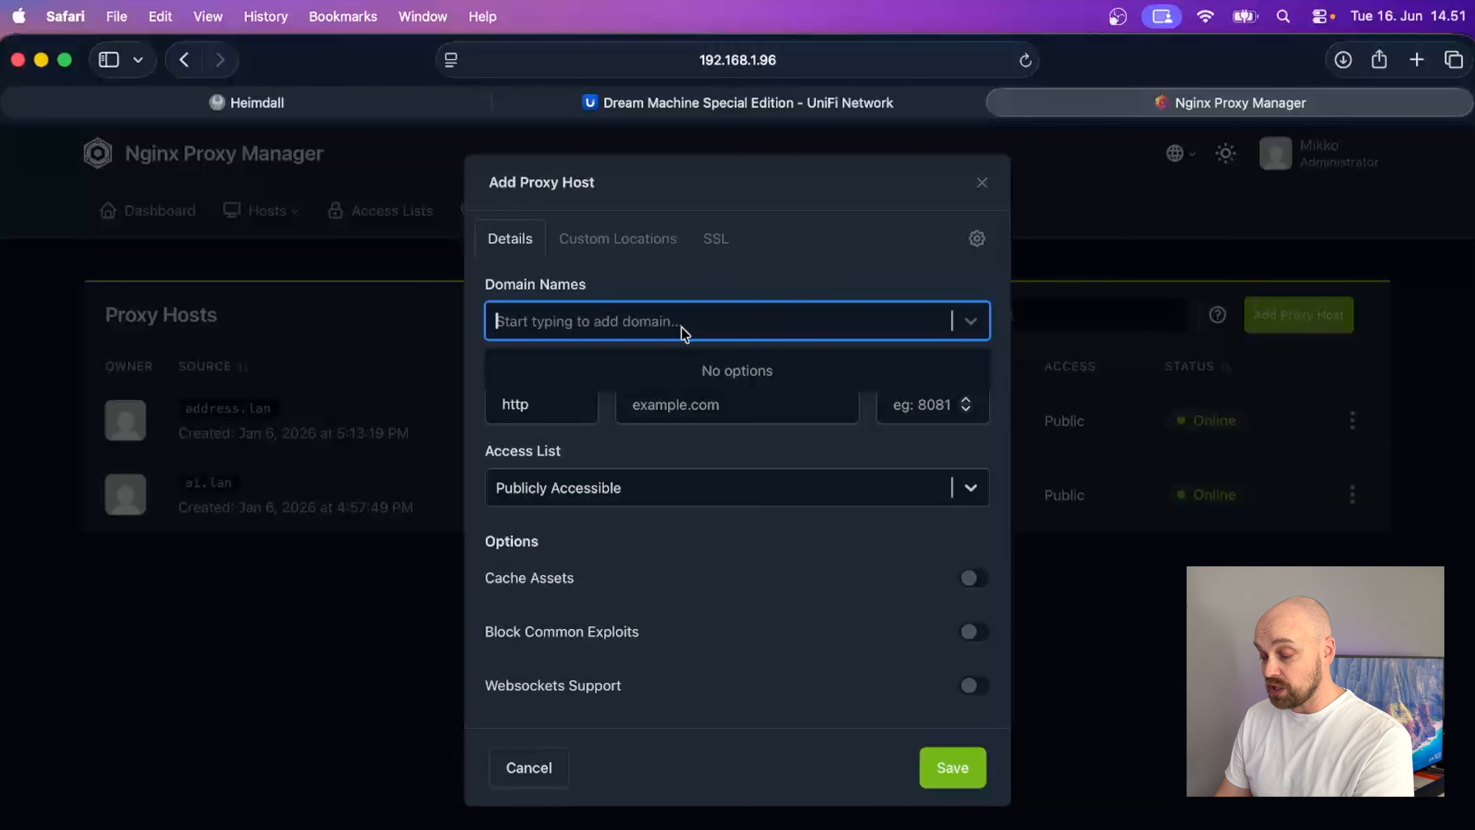
{"action": "type", "text": "h"}
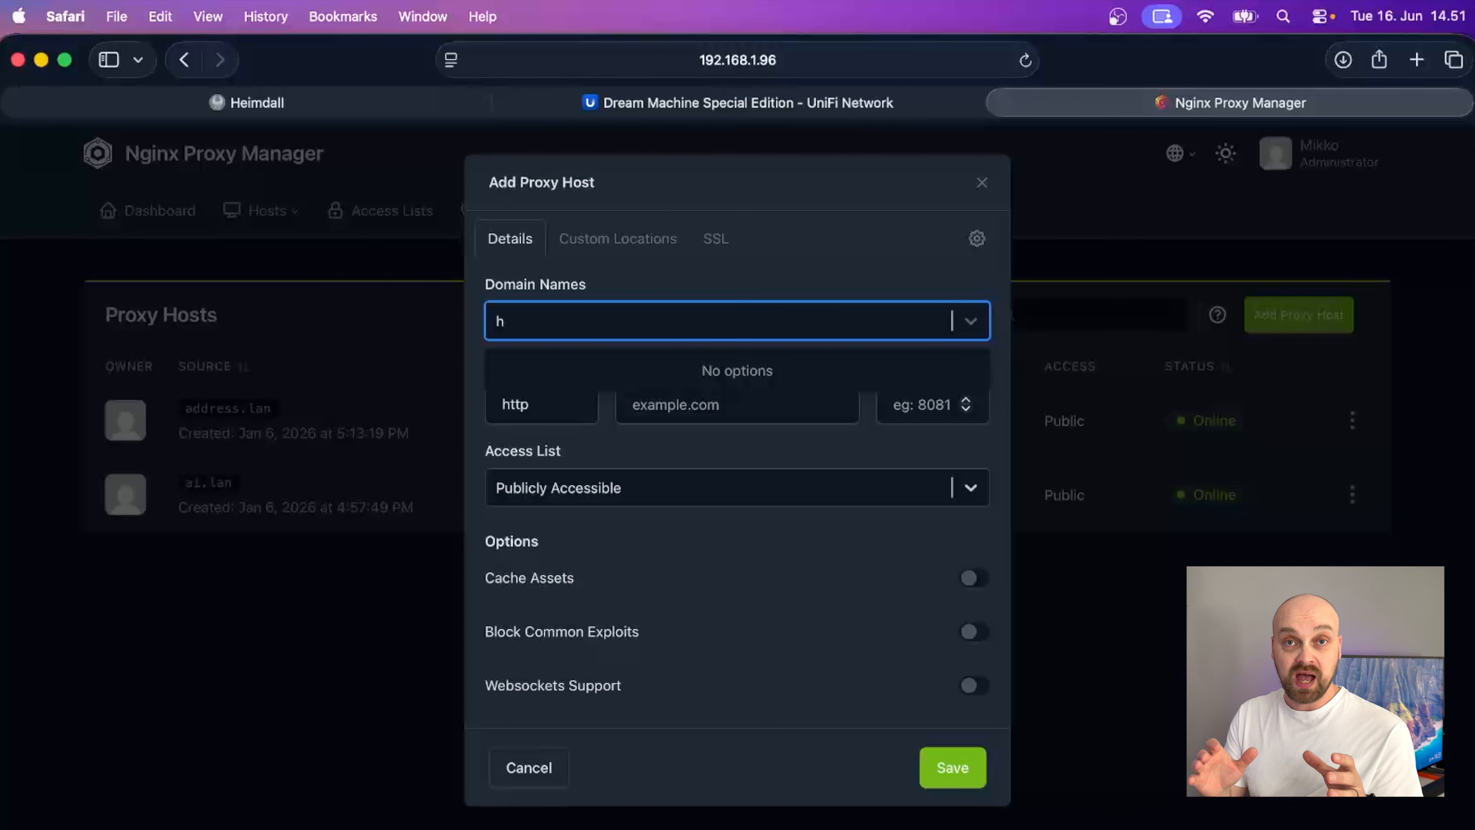
{"action": "type", "text": "eimd"}
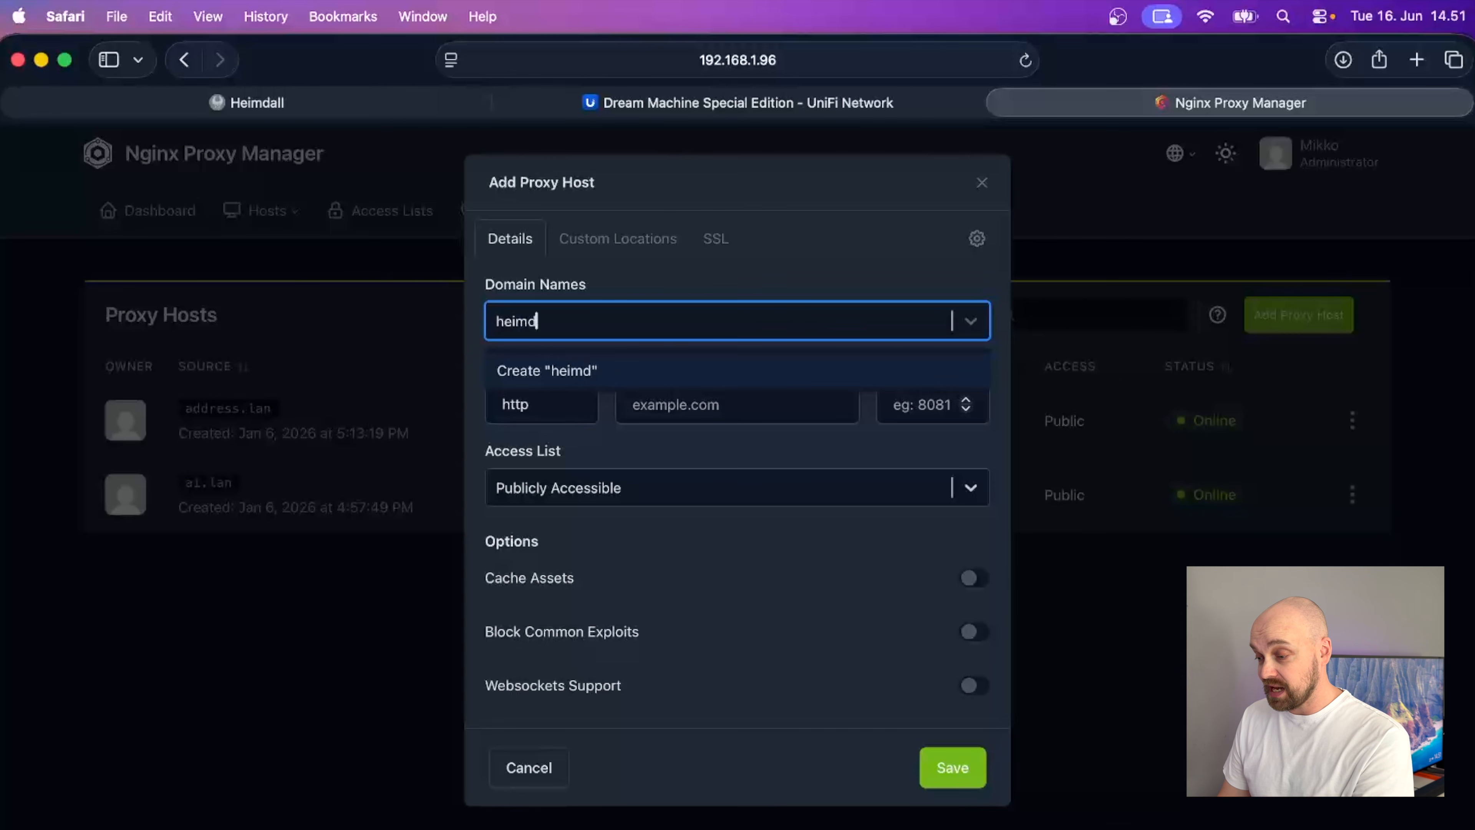
{"action": "type", "text": "all.lan"}
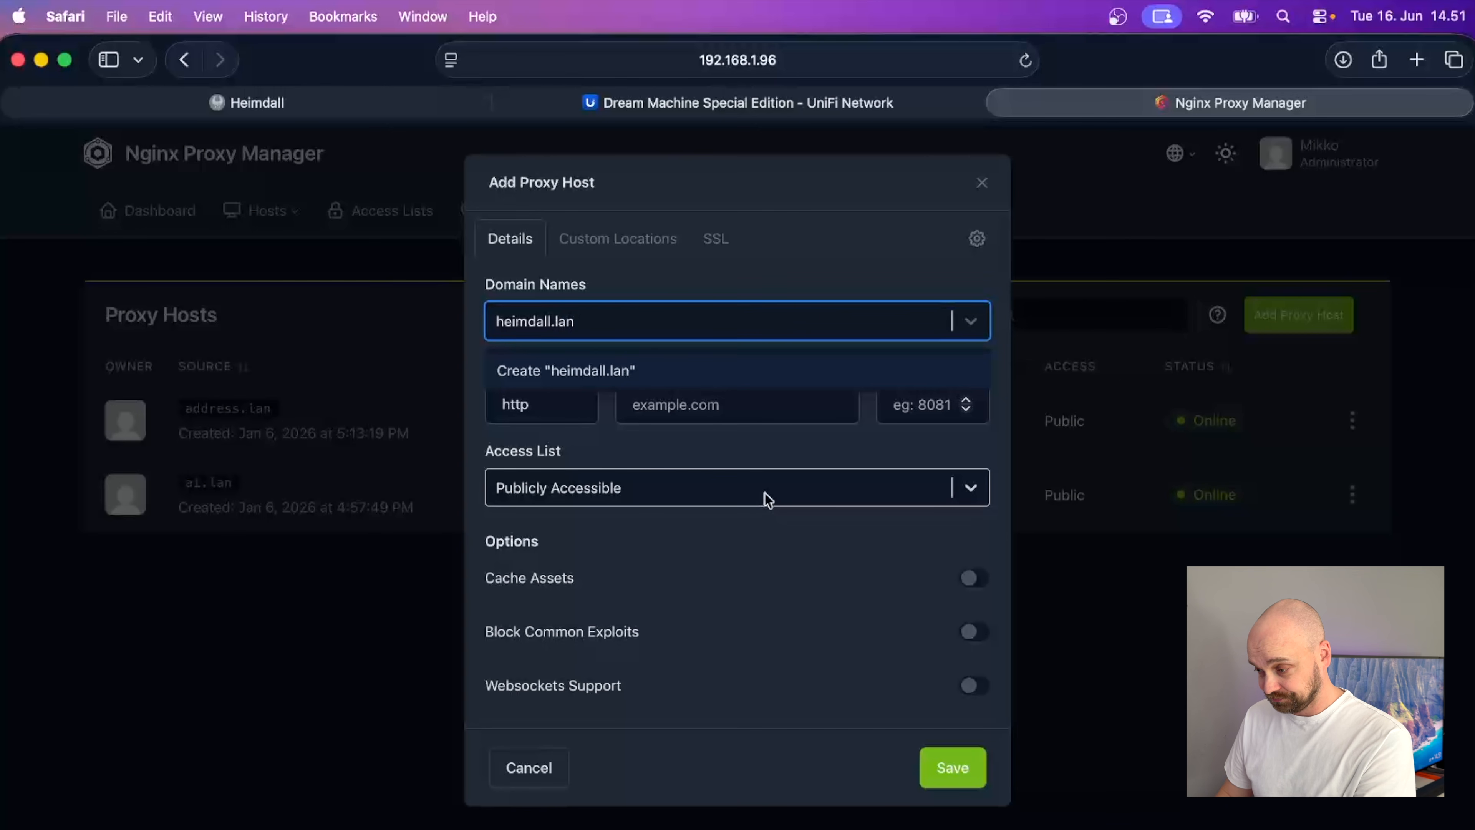
{"action": "key", "text": "Return"}
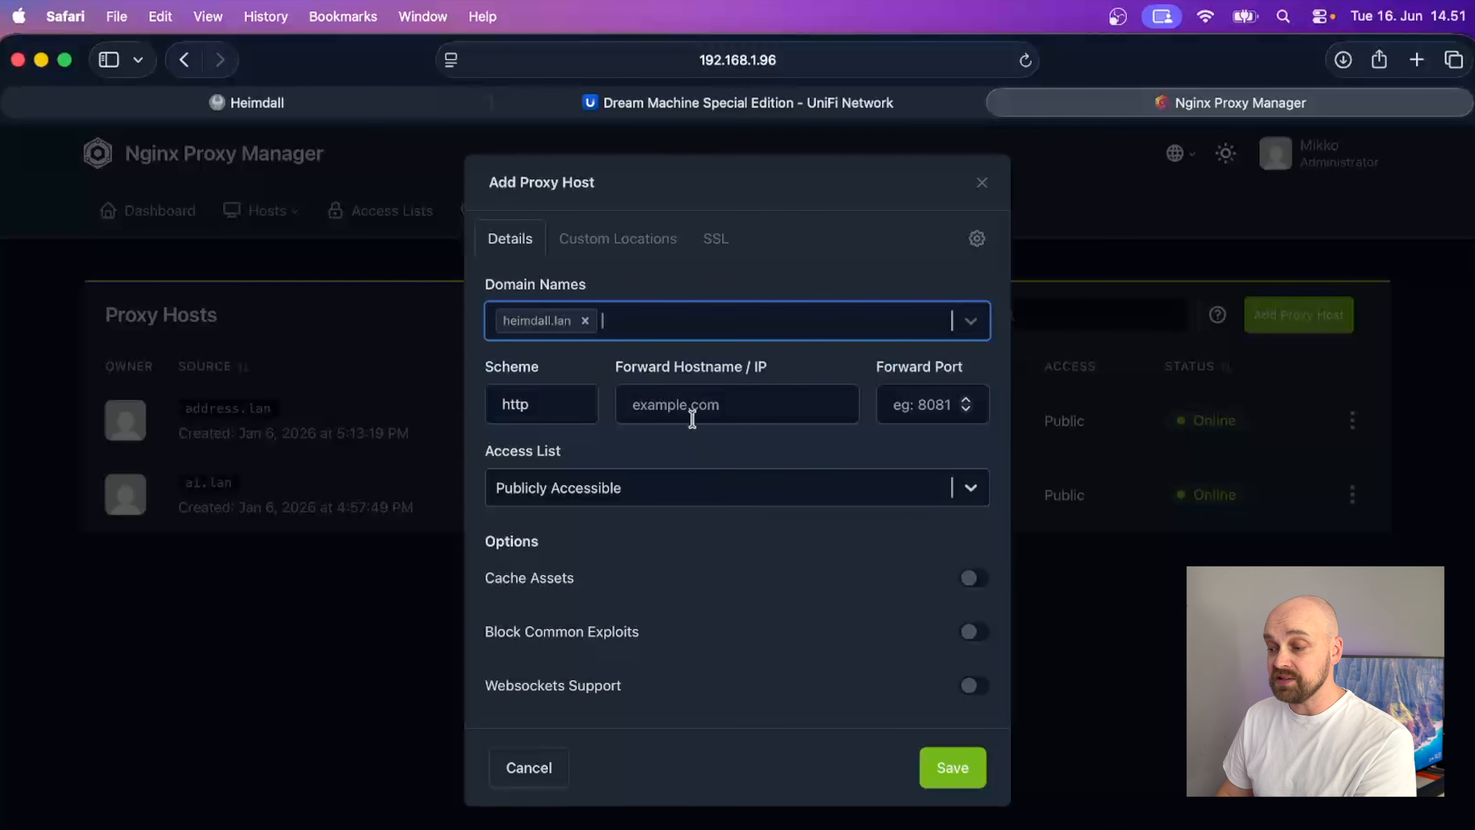
Set the proxy host's scheme to https and forward it to 192.168.1.190 on port 8443
{"action": "left_click", "coordinate": [549, 417]}
{"action": "left_click", "coordinate": [558, 417]}
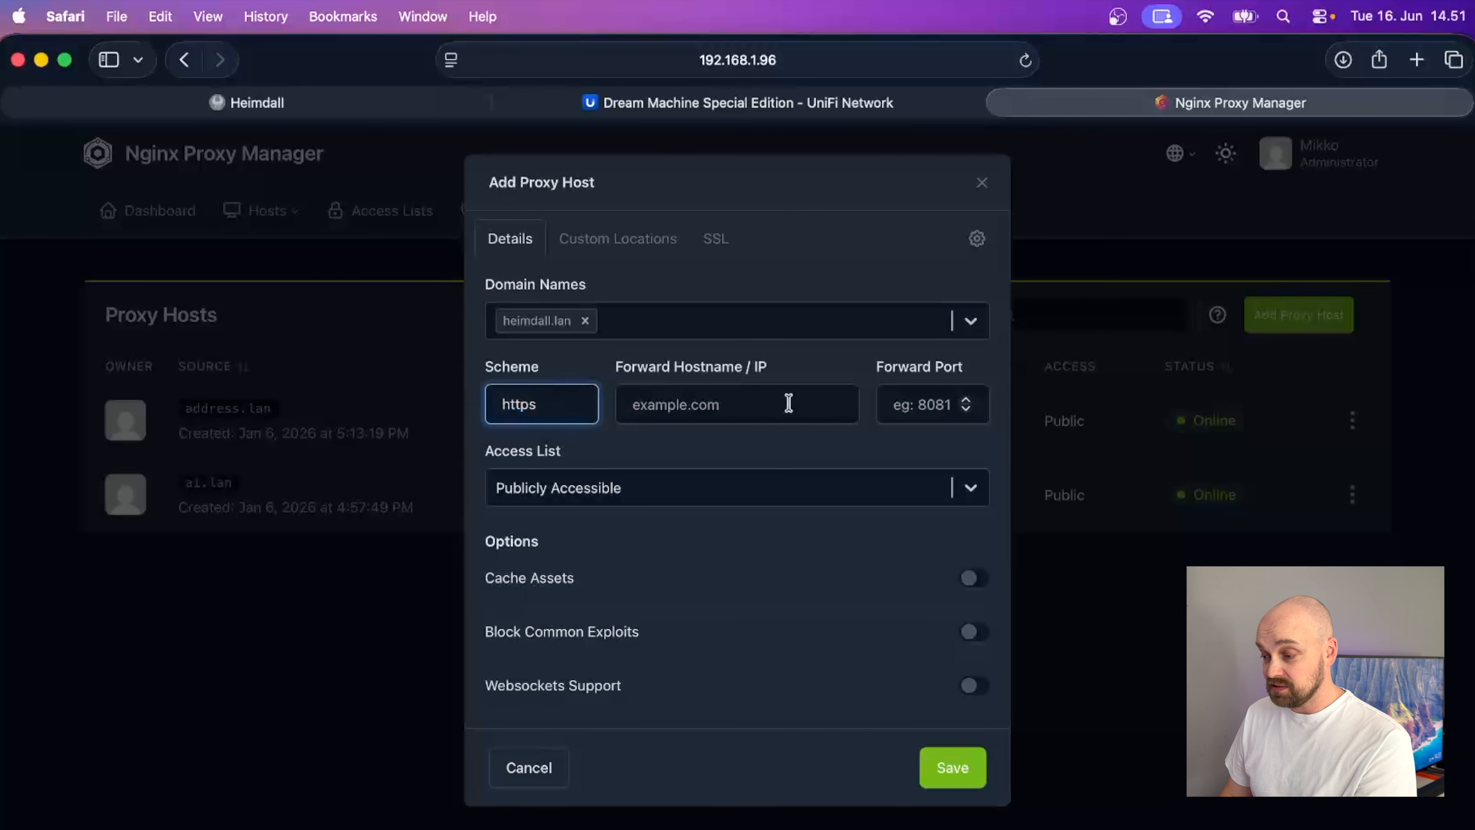
{"action": "left_click", "coordinate": [787, 404]}
{"action": "type", "text": "192.1"}
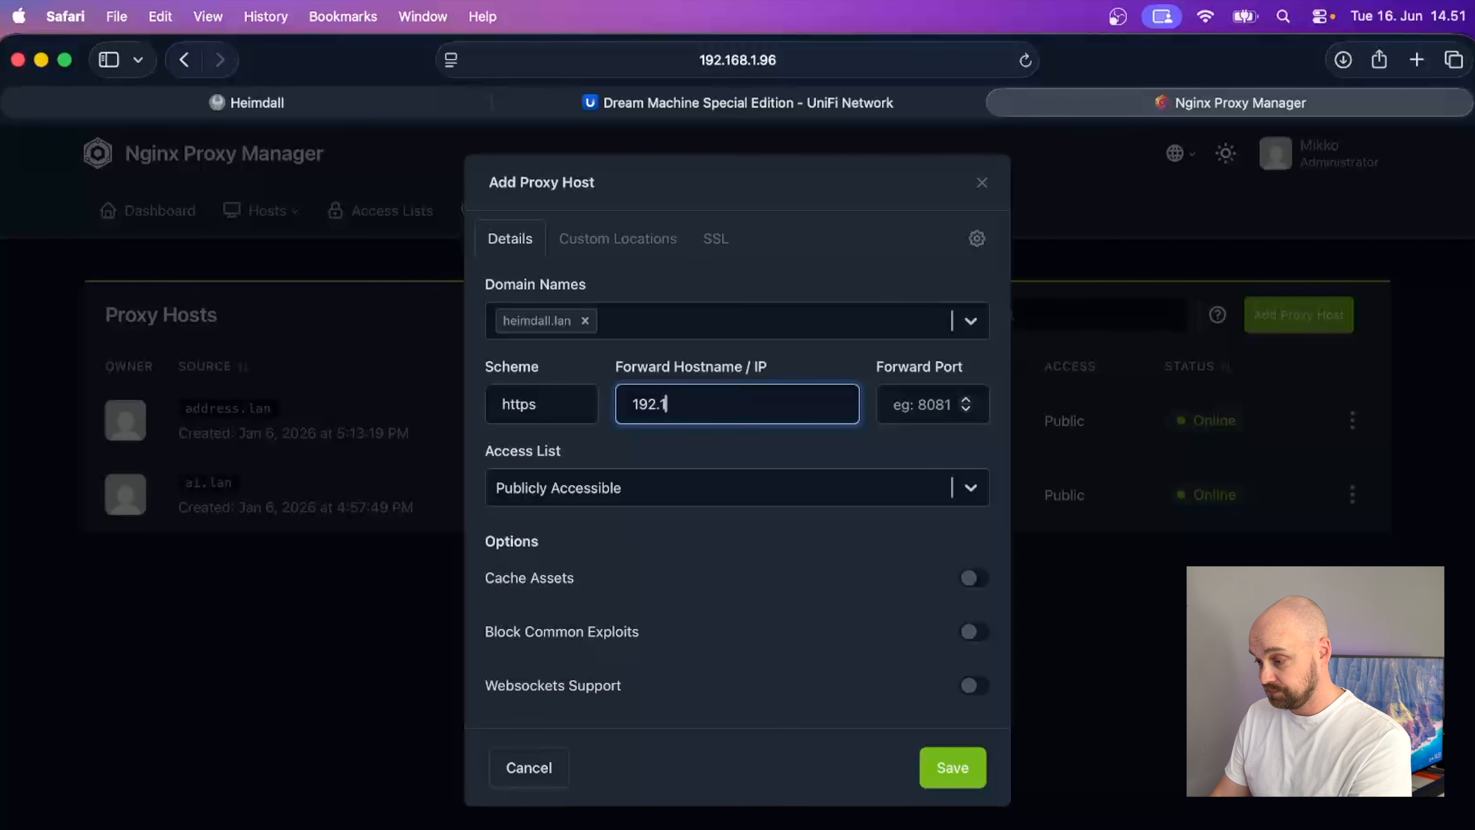
{"action": "type", "text": "68.1"}
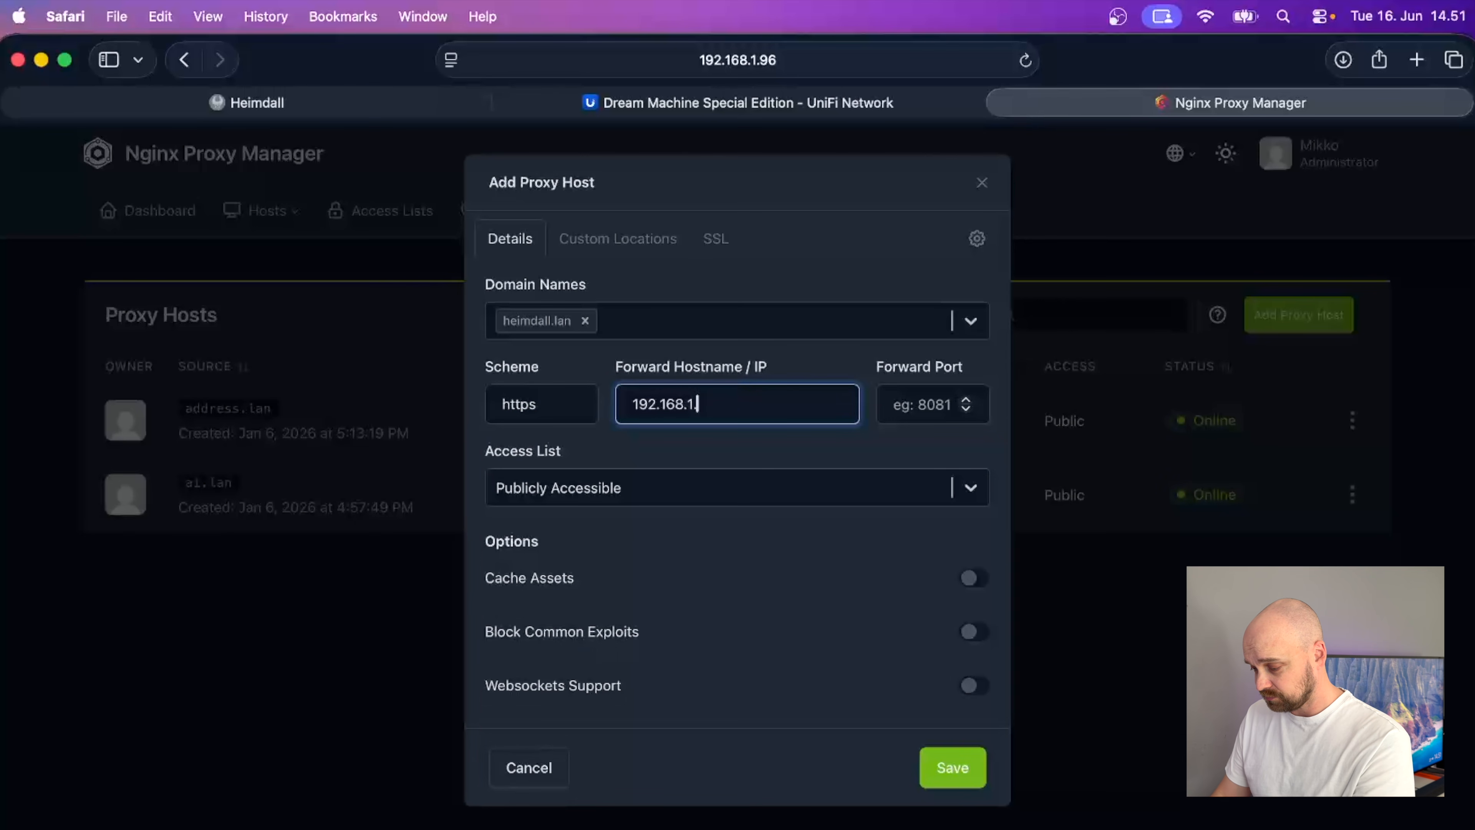
{"action": "type", "text": ".190"}
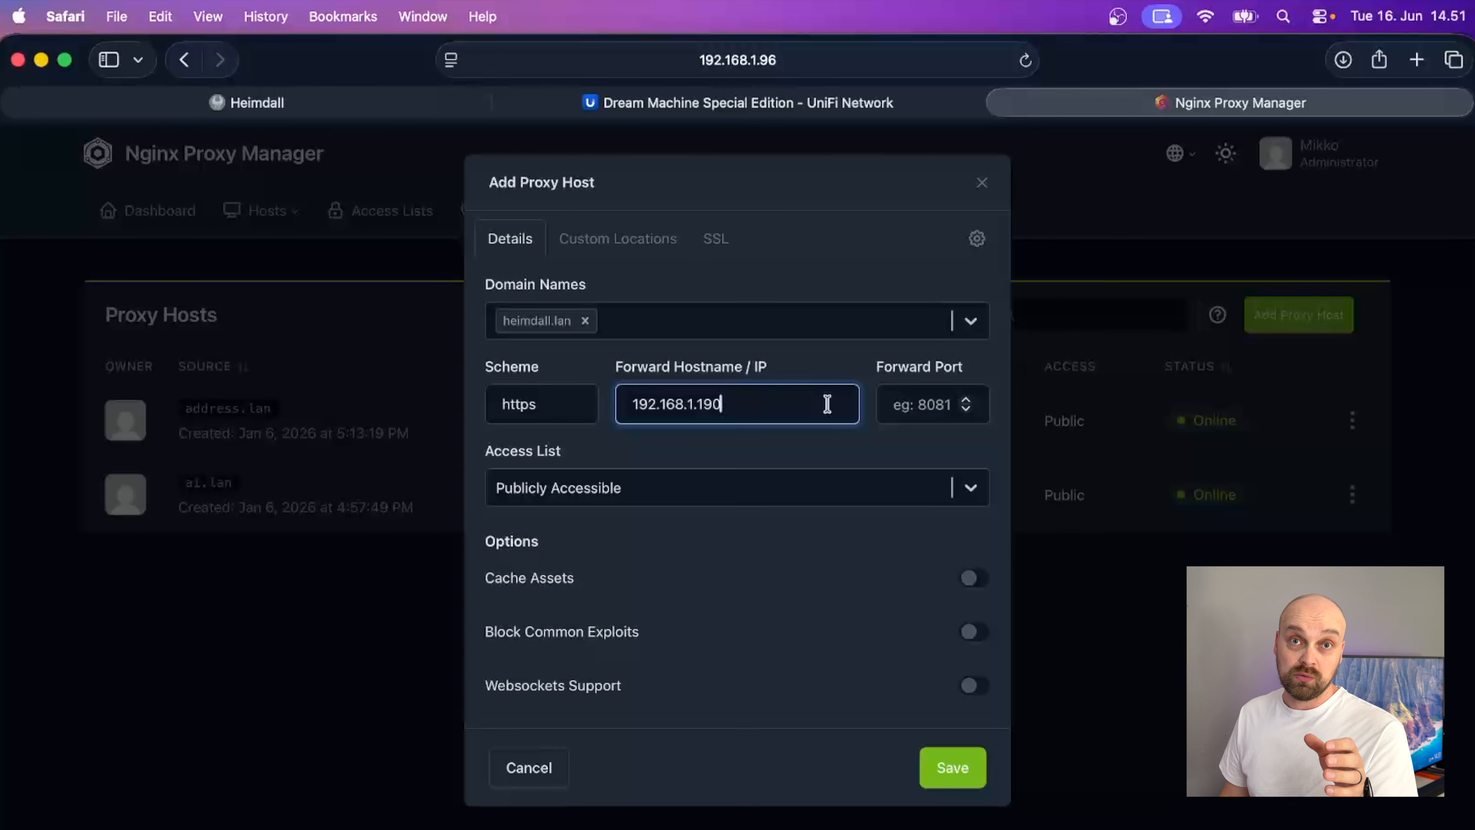
{"action": "left_click", "coordinate": [929, 416]}
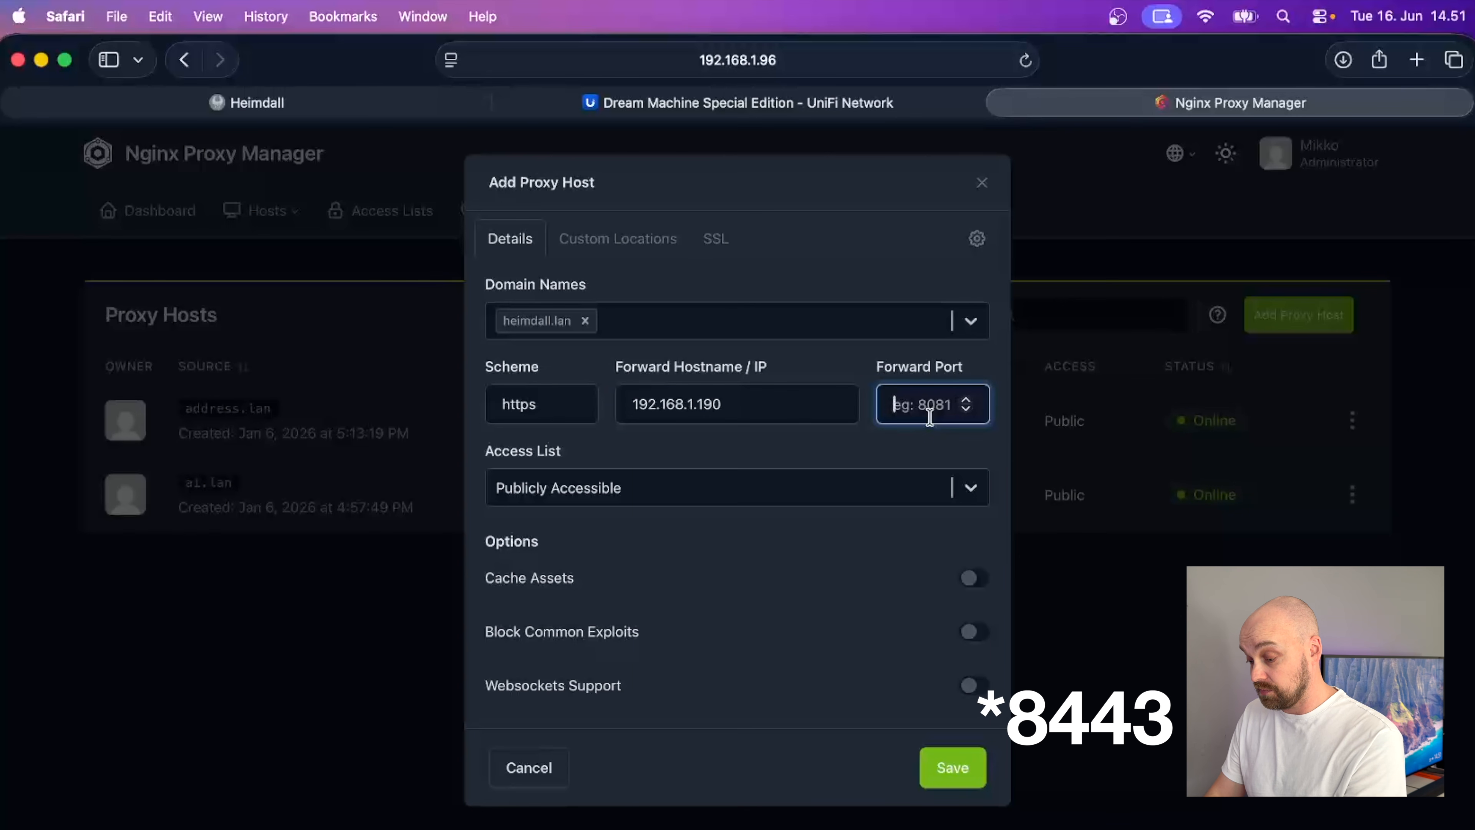
{"action": "type", "text": "8443"}
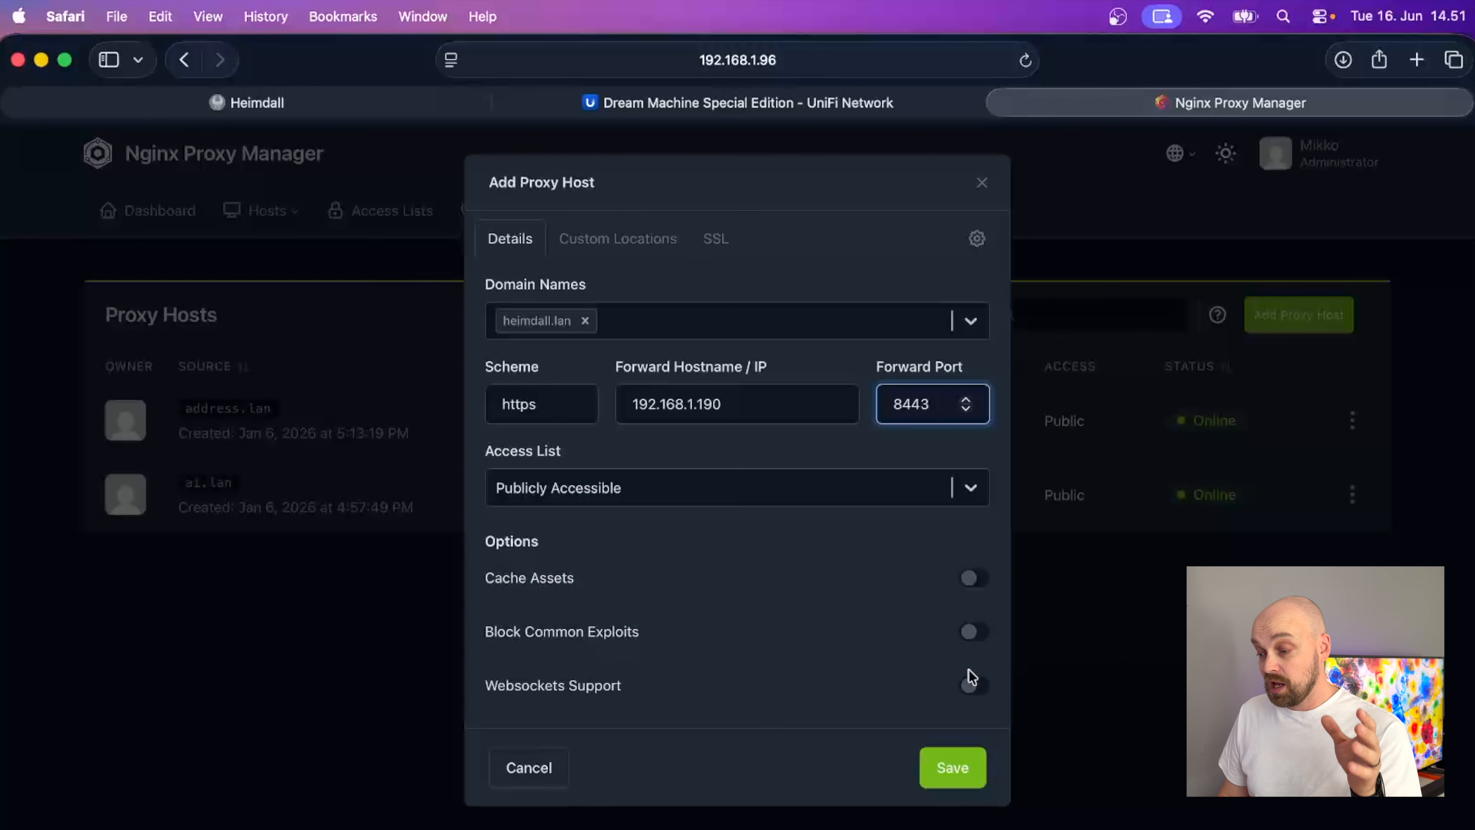
Enable Block Common Exploits and Websockets Support for the heimdall.lan proxy host and save it
{"action": "left_click", "coordinate": [978, 631]}
{"action": "left_click", "coordinate": [971, 687]}
{"action": "left_click", "coordinate": [953, 786]}
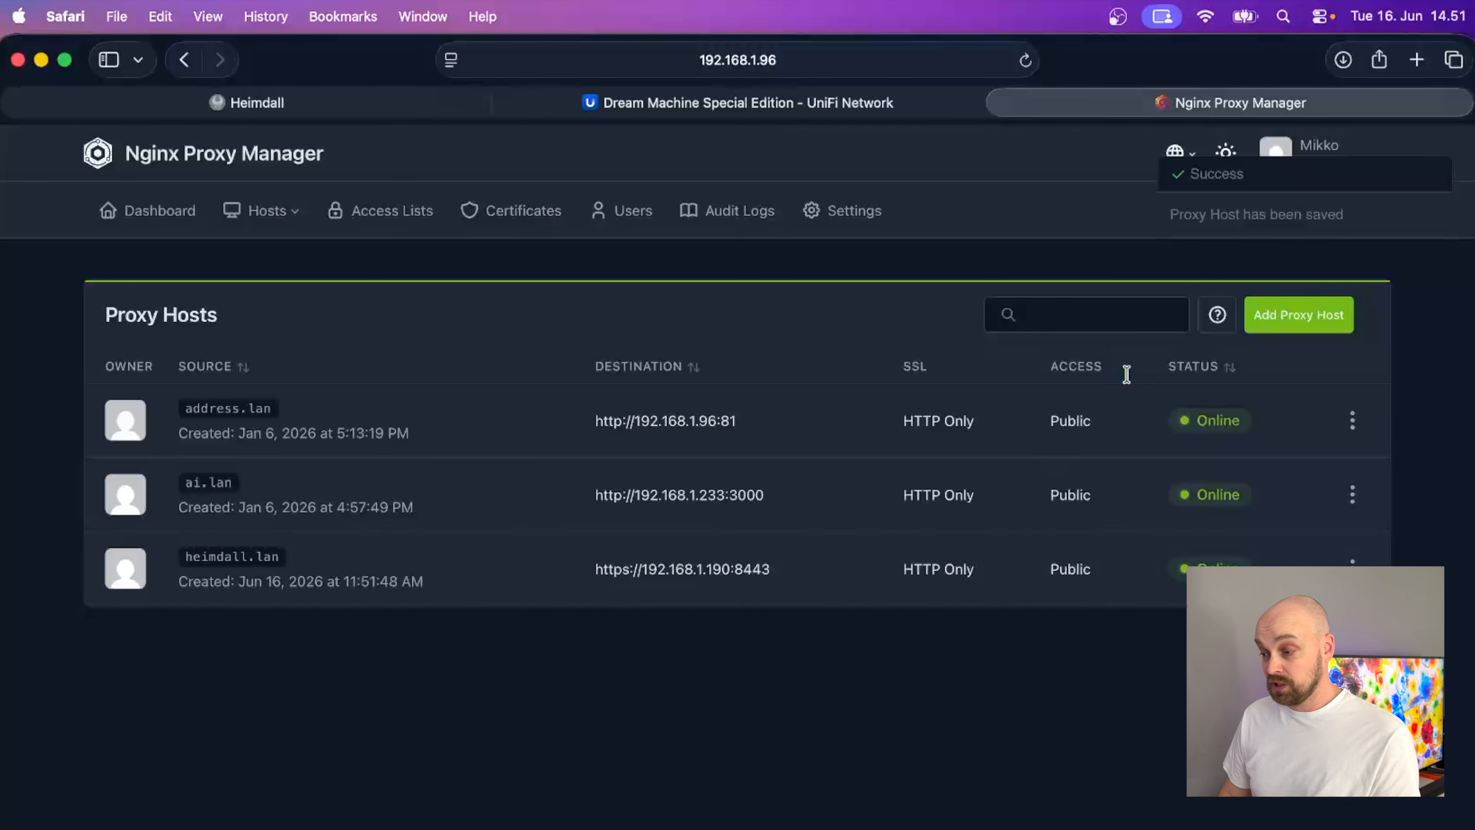
{"action": "left_click", "coordinate": [1415, 70]}
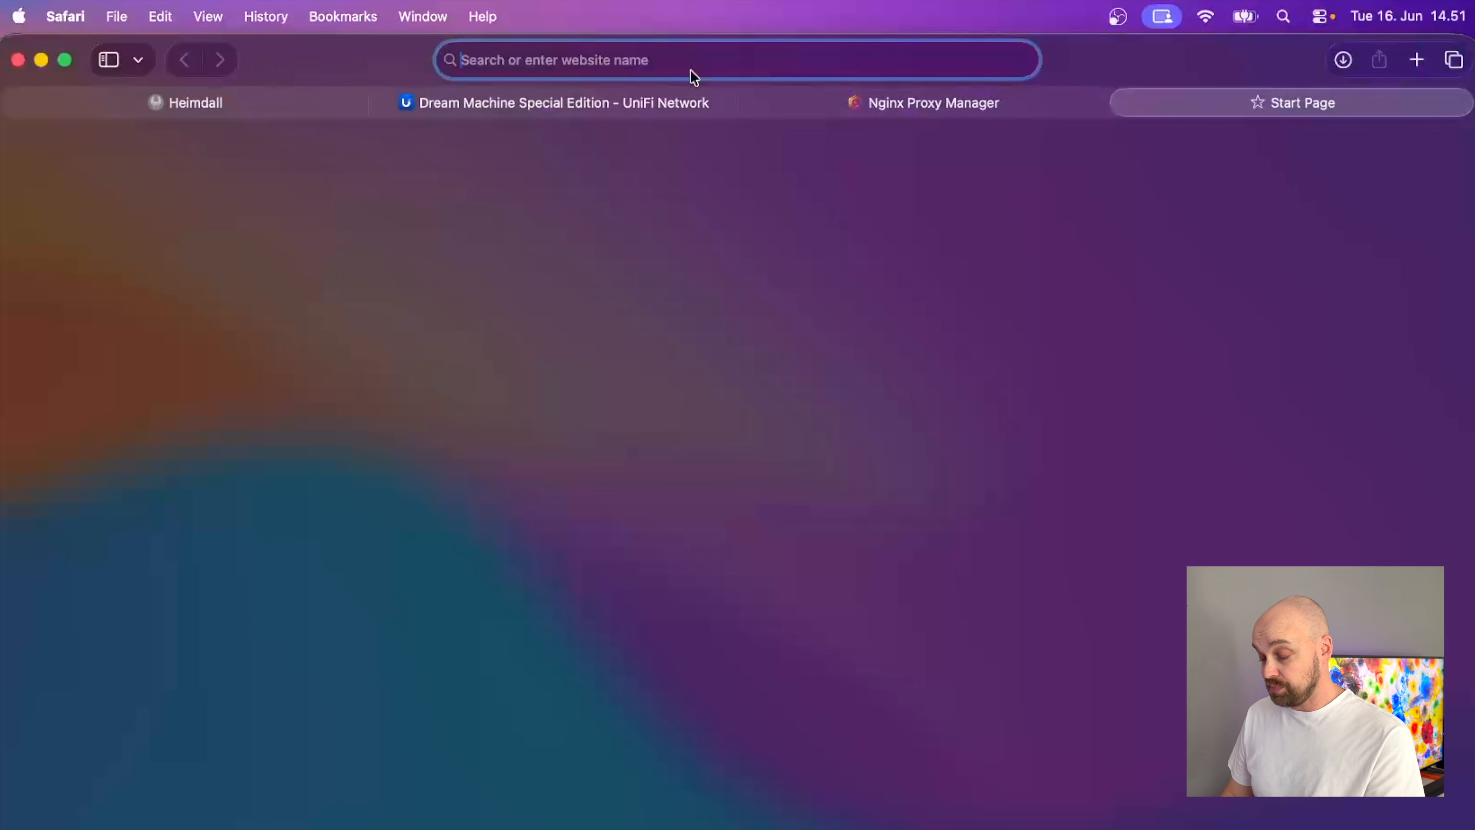
{"action": "type", "text": "http://"}
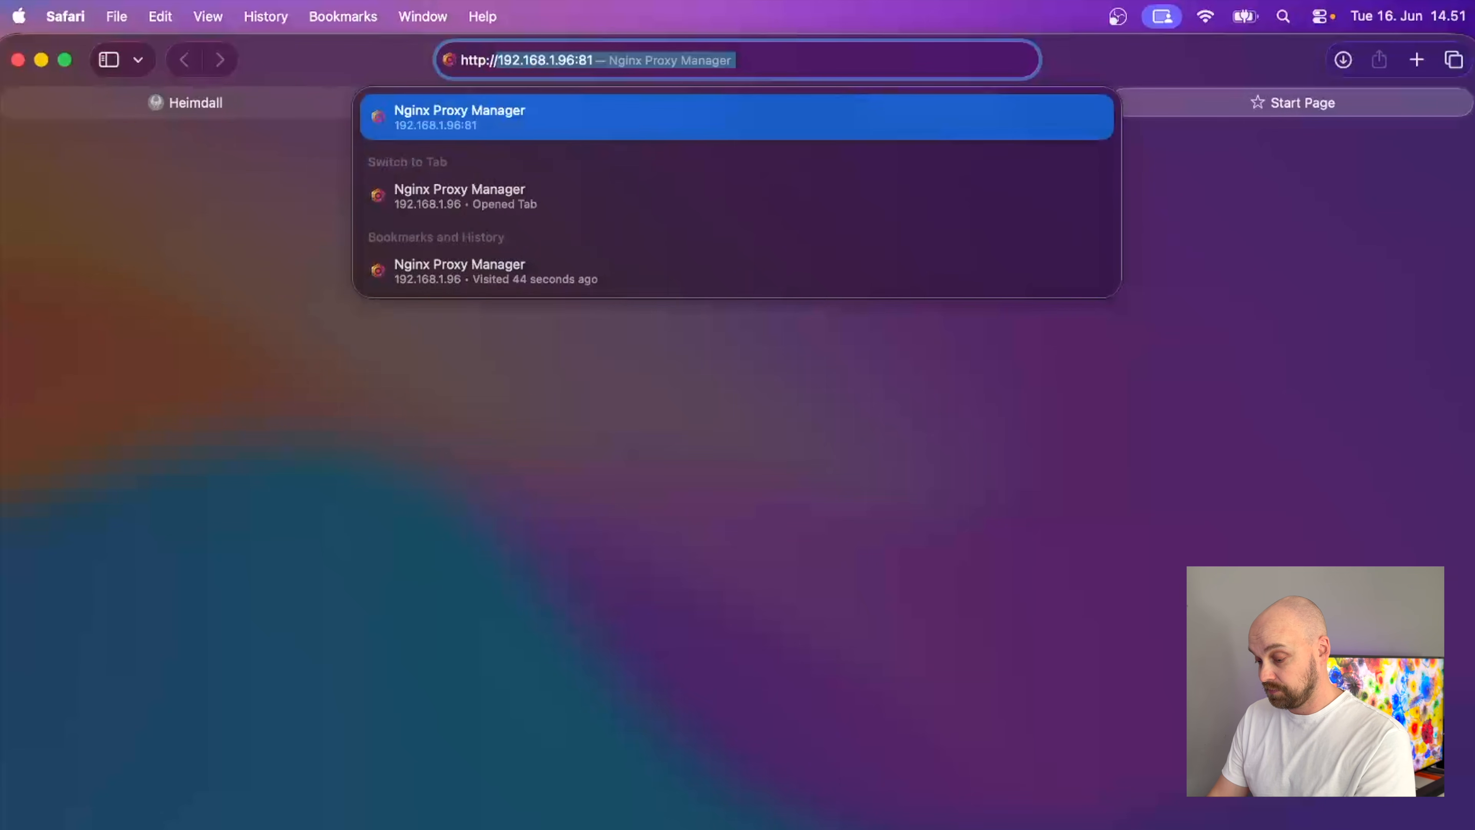
{"action": "type", "text": "heimdall.lan"}
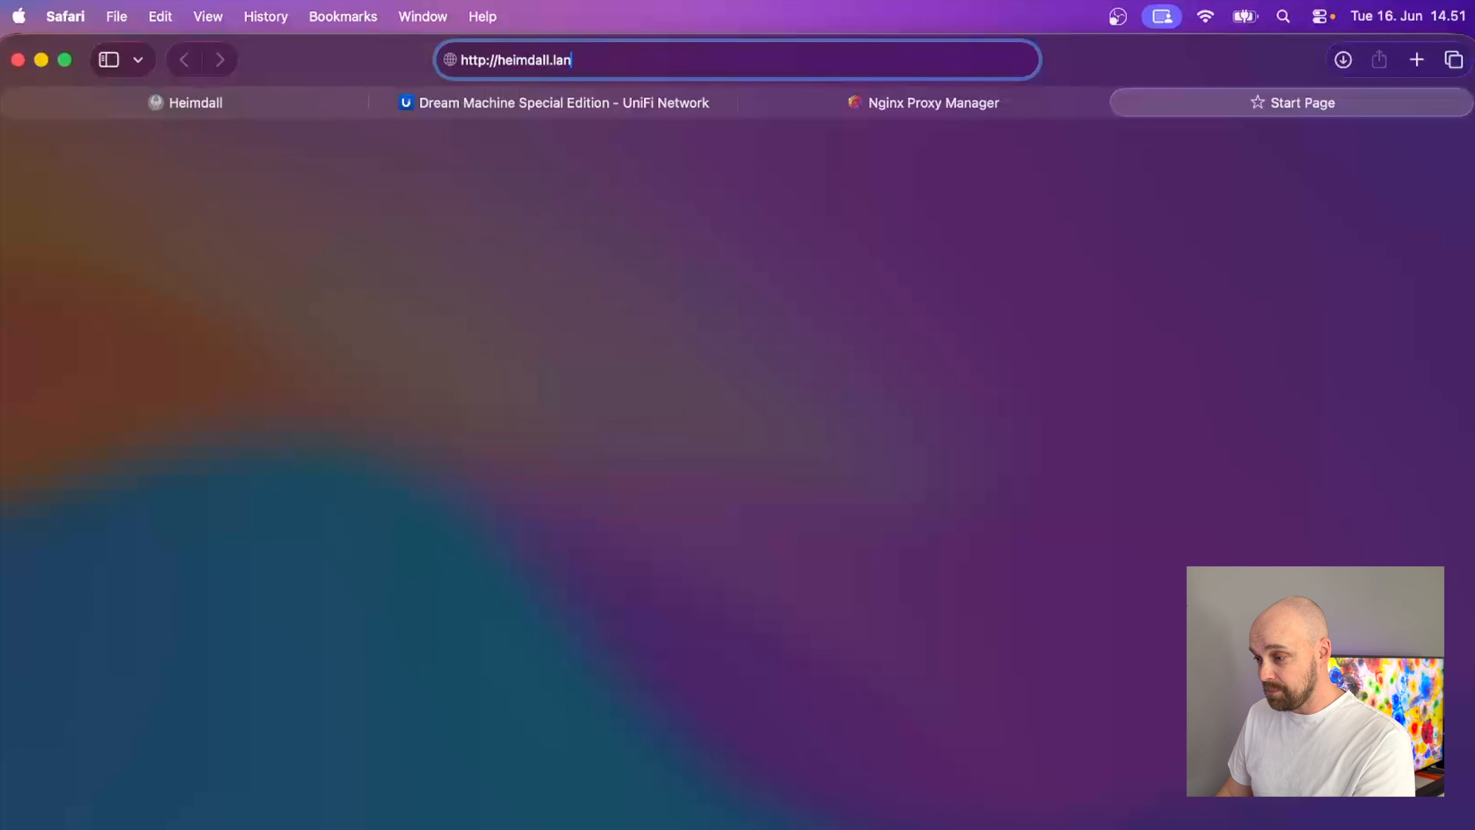
{"action": "key", "text": "Return"}
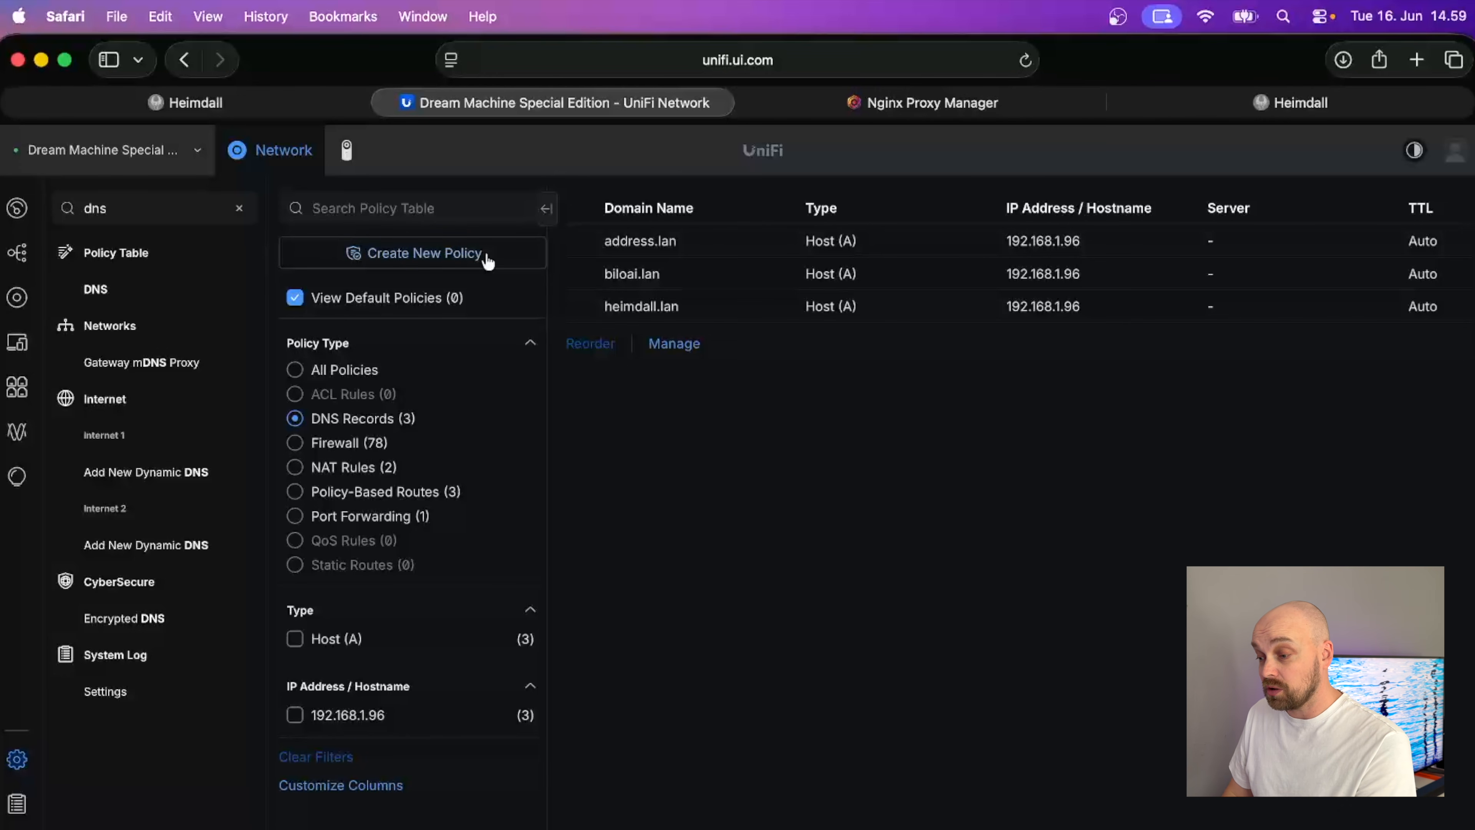
Create a Host (A) DNS record that points the domain search.lan to the IP address 192.168.1.96
{"action": "left_click", "coordinate": [456, 255]}
{"action": "left_click", "coordinate": [1216, 416]}
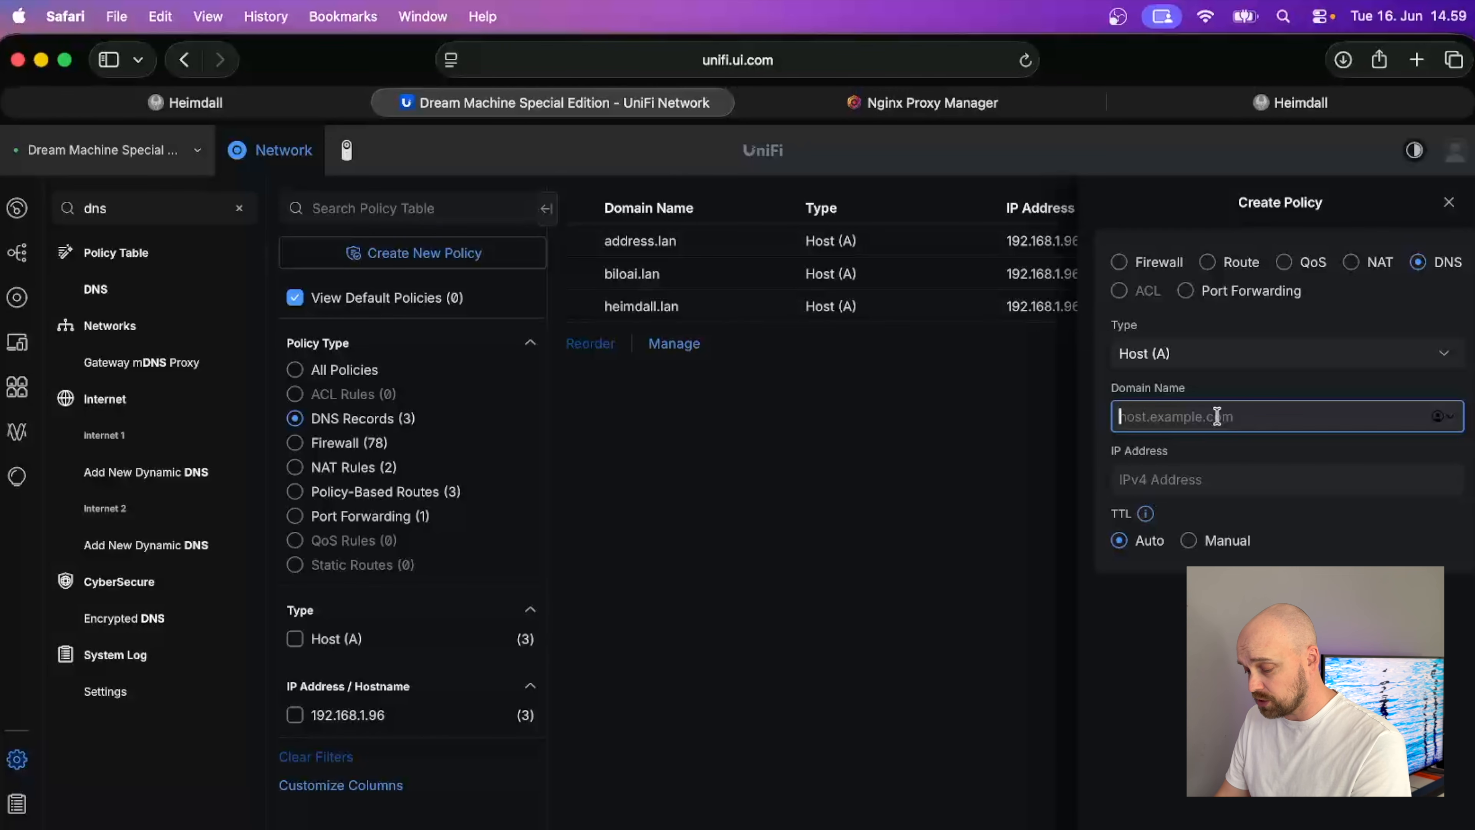
{"action": "type", "text": "search.l"}
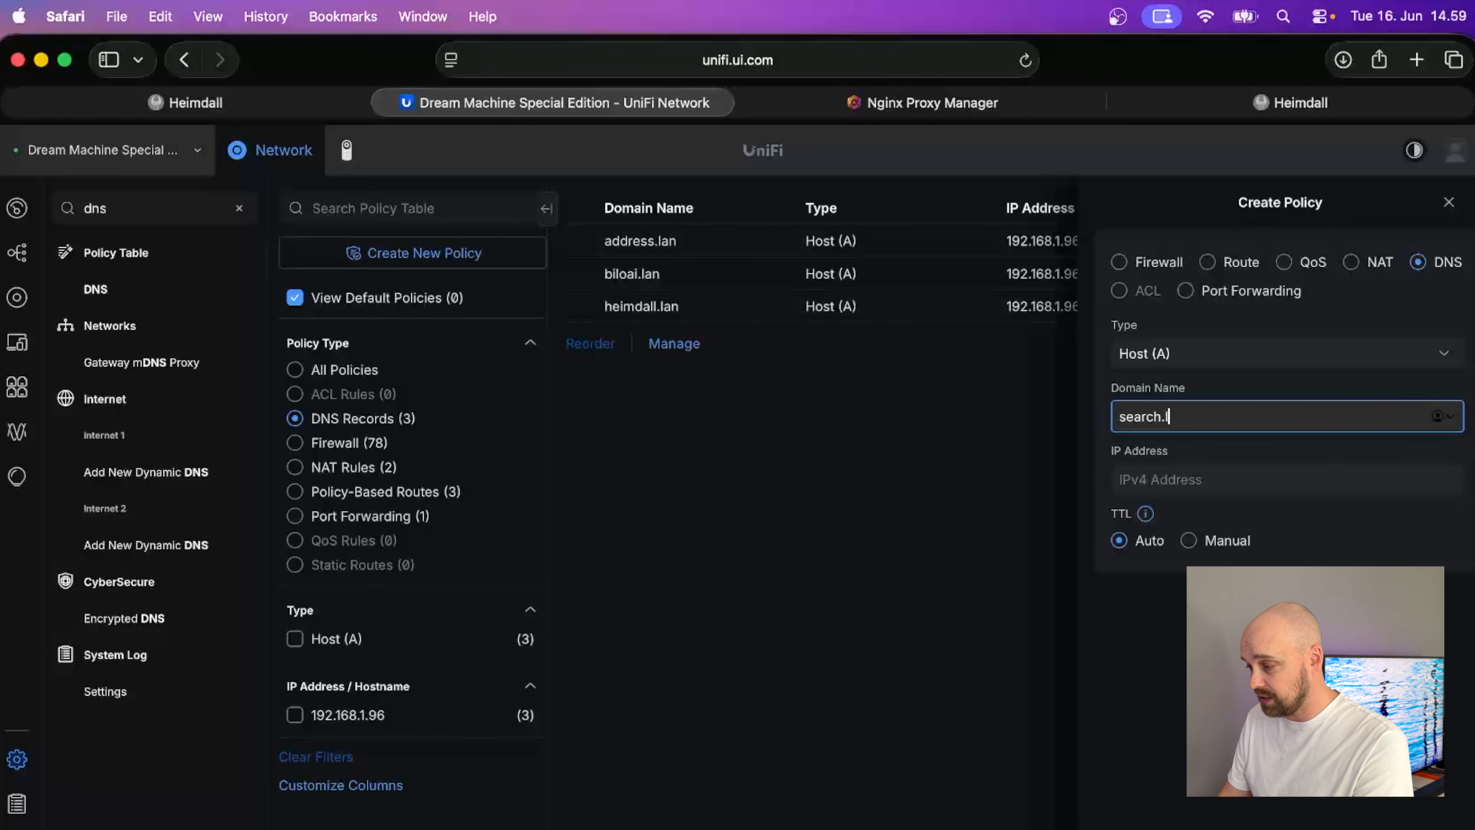
{"action": "type", "text": "an"}
{"action": "left_click", "coordinate": [1266, 480]}
{"action": "type", "text": "1"}
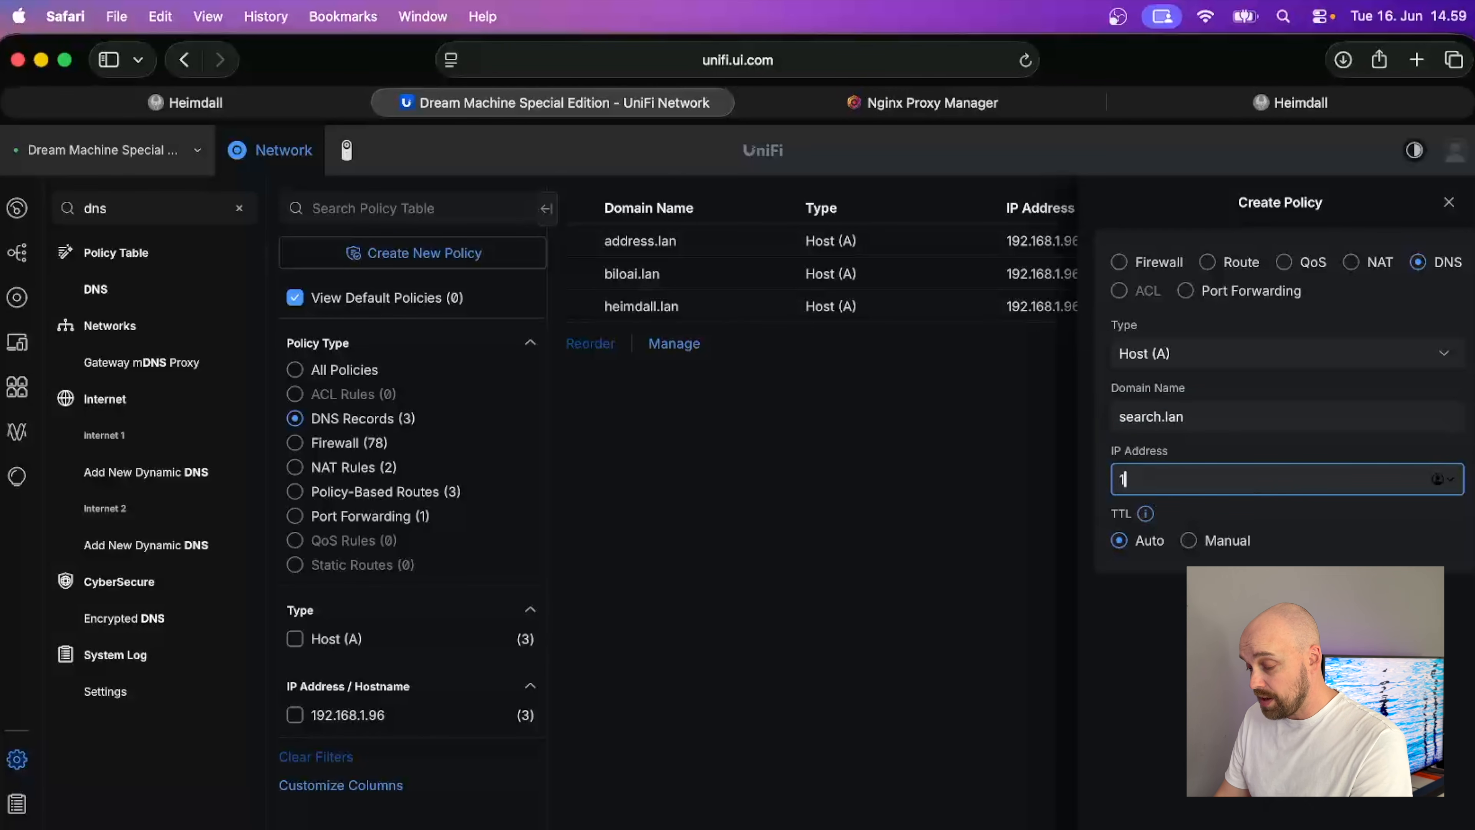
{"action": "type", "text": "92.168.1."}
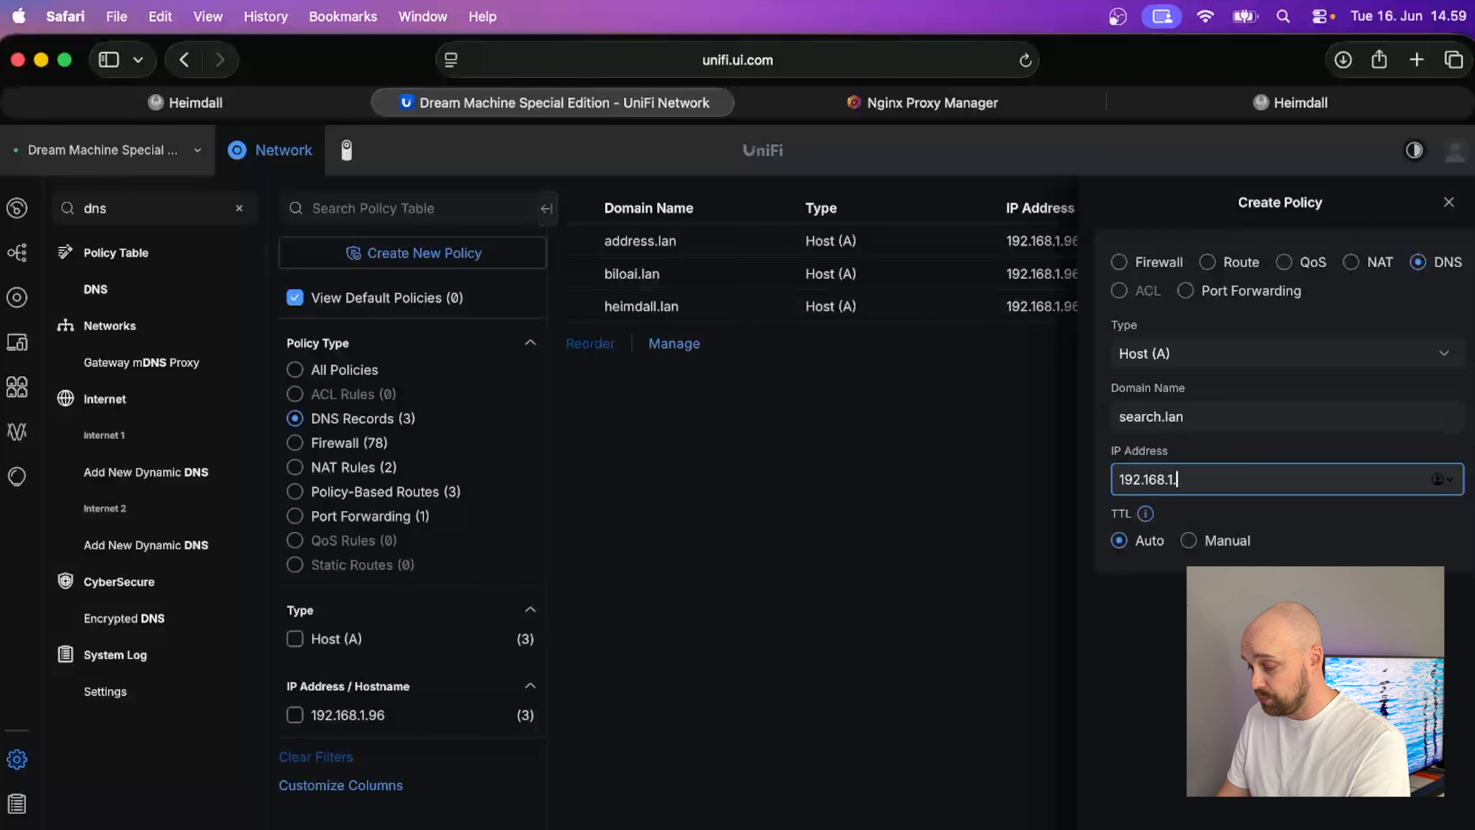
{"action": "type", "text": "96"}
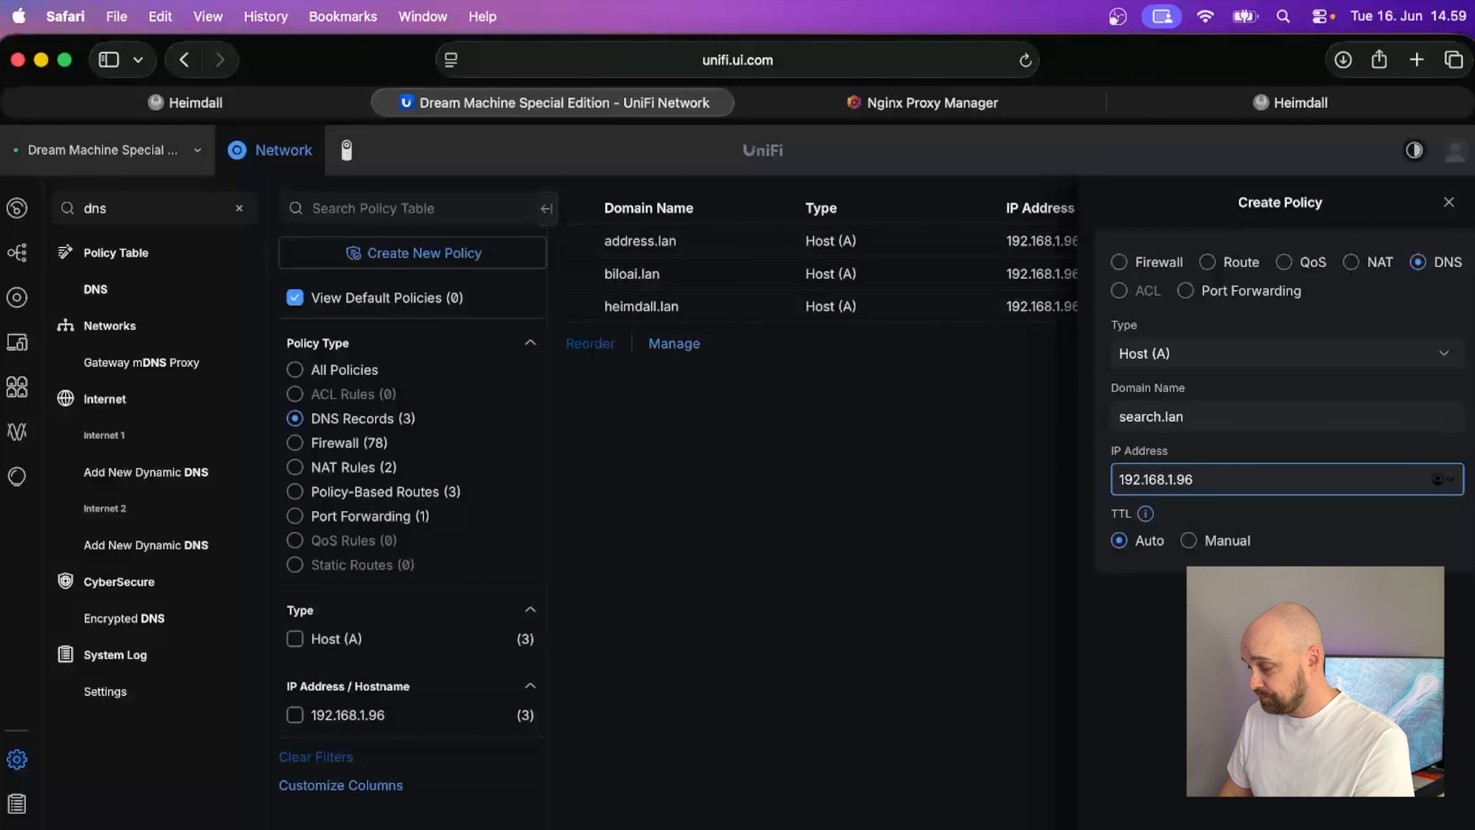
{"action": "key", "text": "Return"}
Return to Nginx Proxy Manager and start a new proxy host with search.lan as its domain name
{"action": "left_click", "coordinate": [934, 113]}
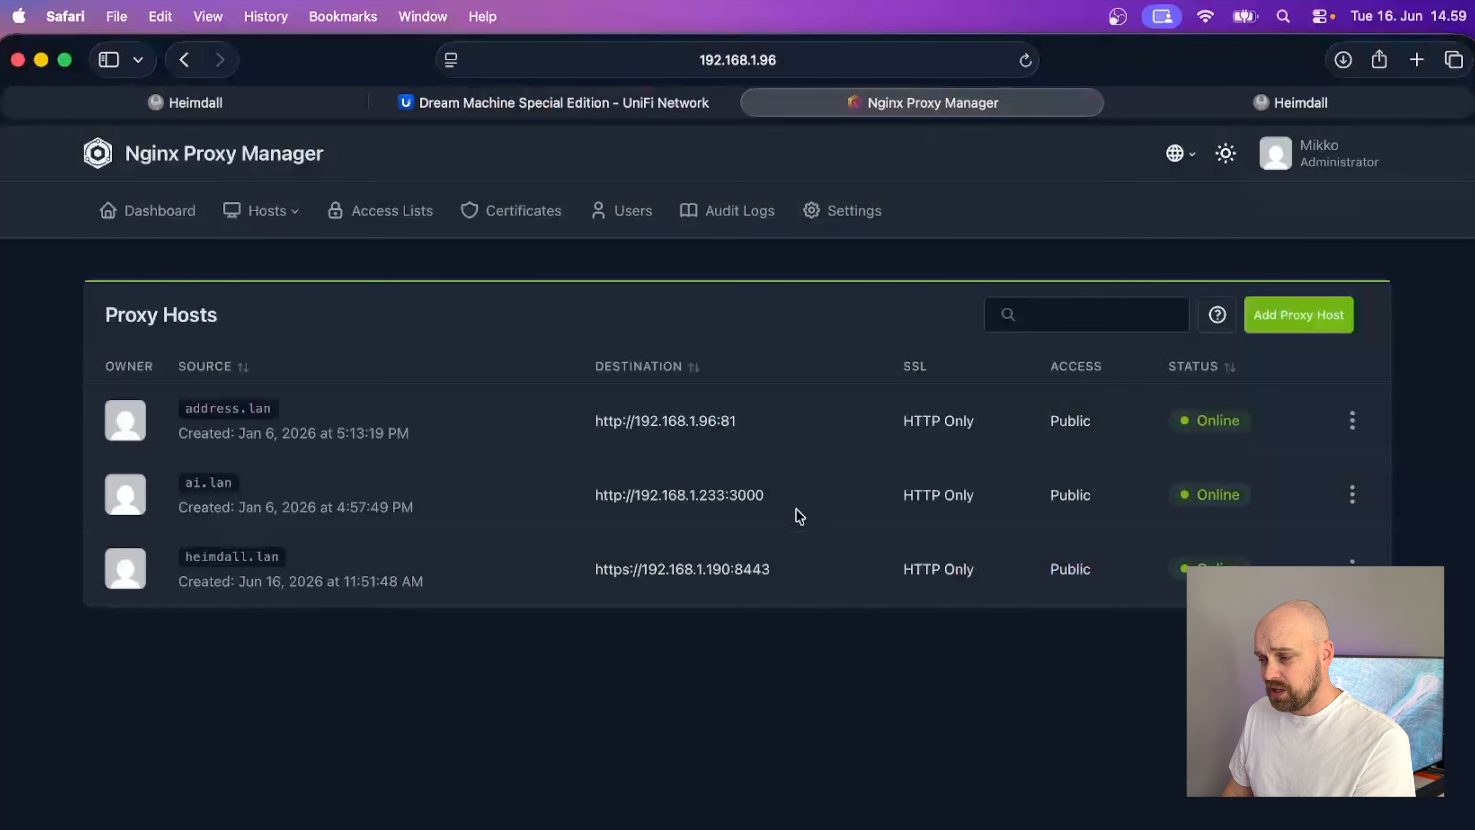
{"action": "left_click", "coordinate": [1347, 323]}
{"action": "left_click", "coordinate": [627, 326]}
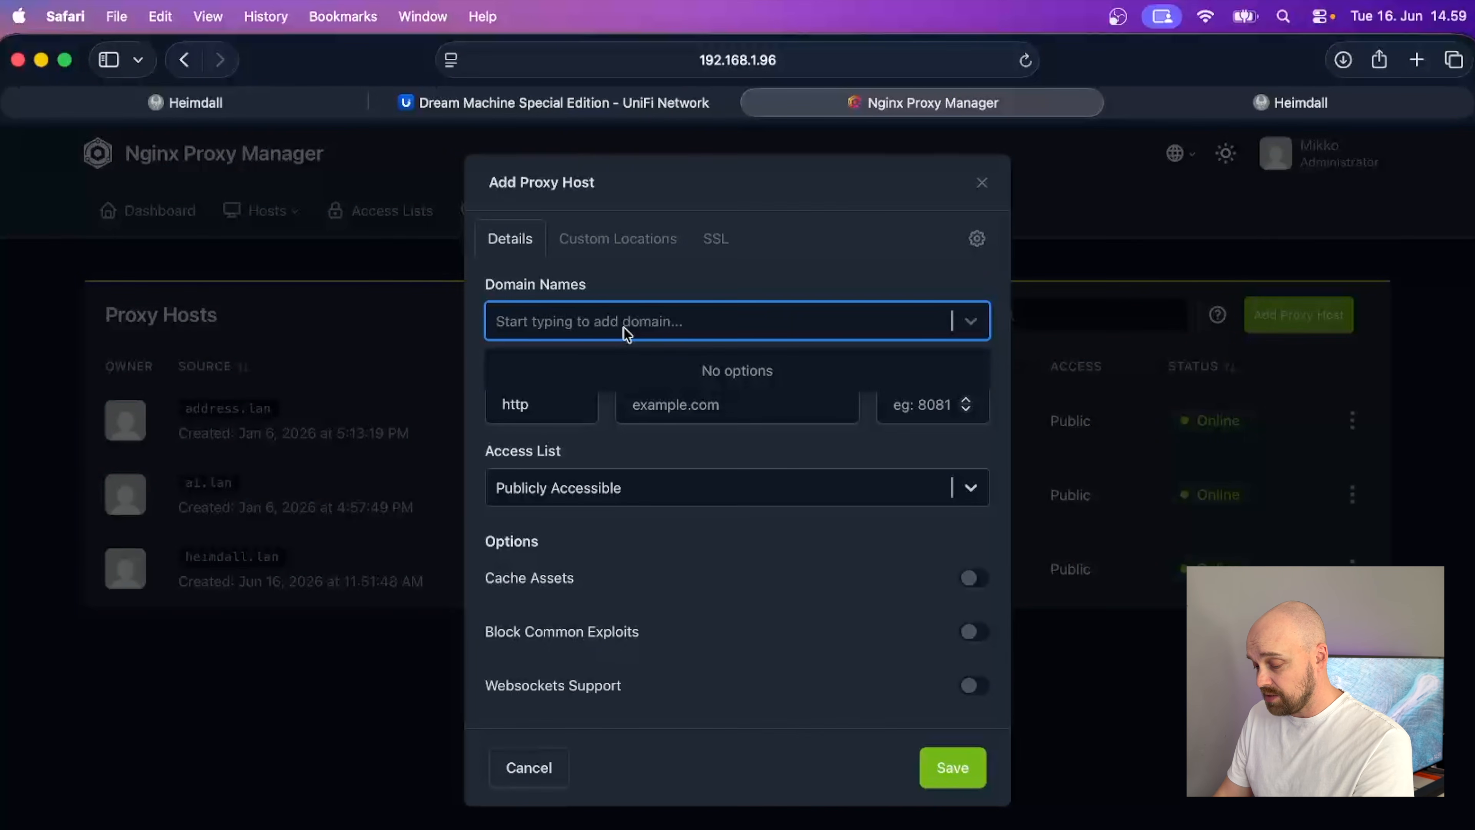
{"action": "type", "text": "search.lan"}
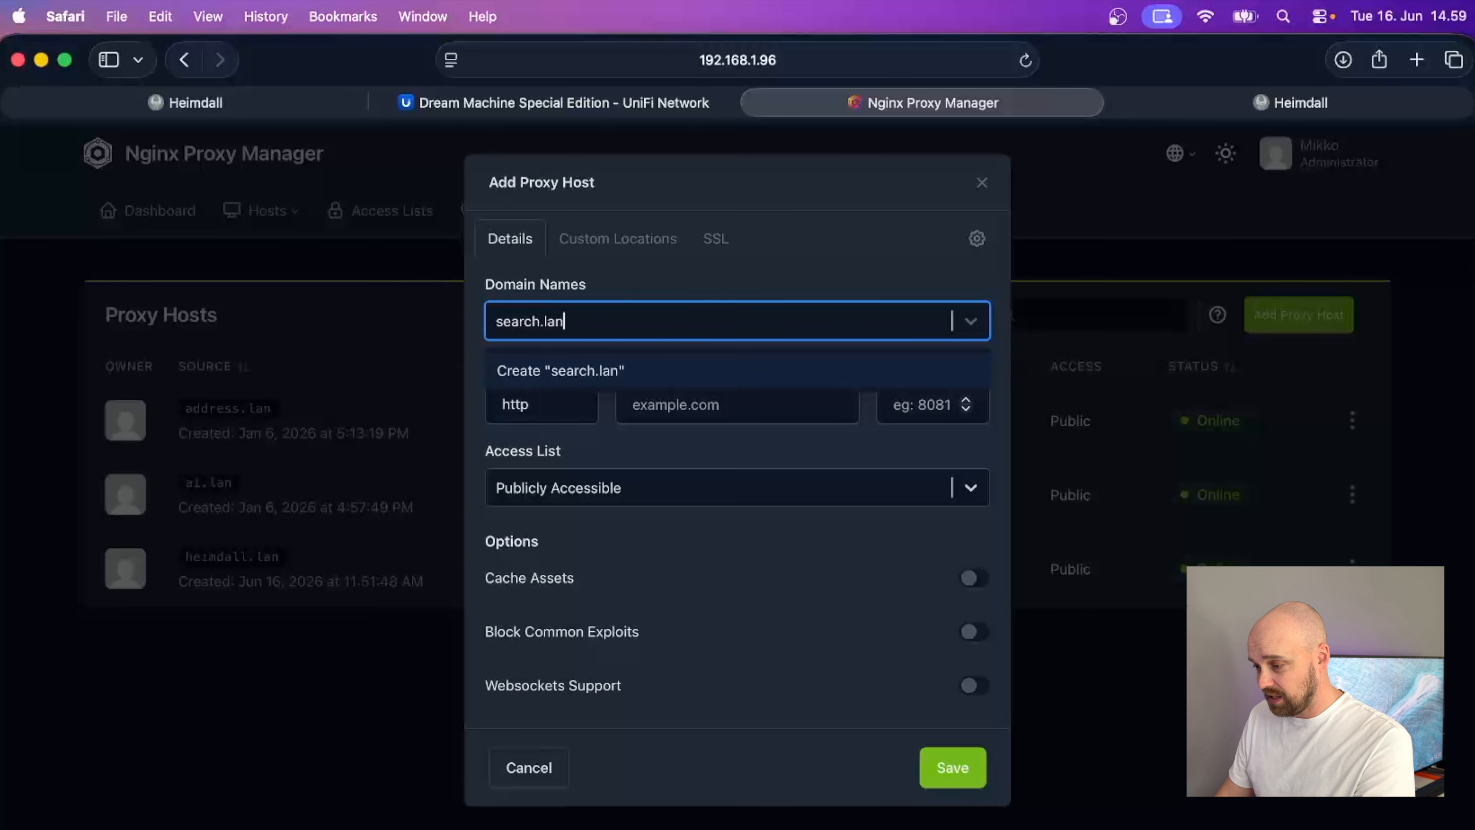
{"action": "key", "text": "Return"}
Forward the search.lan proxy host to 192.168.1.82 on port 8080
{"action": "left_click", "coordinate": [697, 407]}
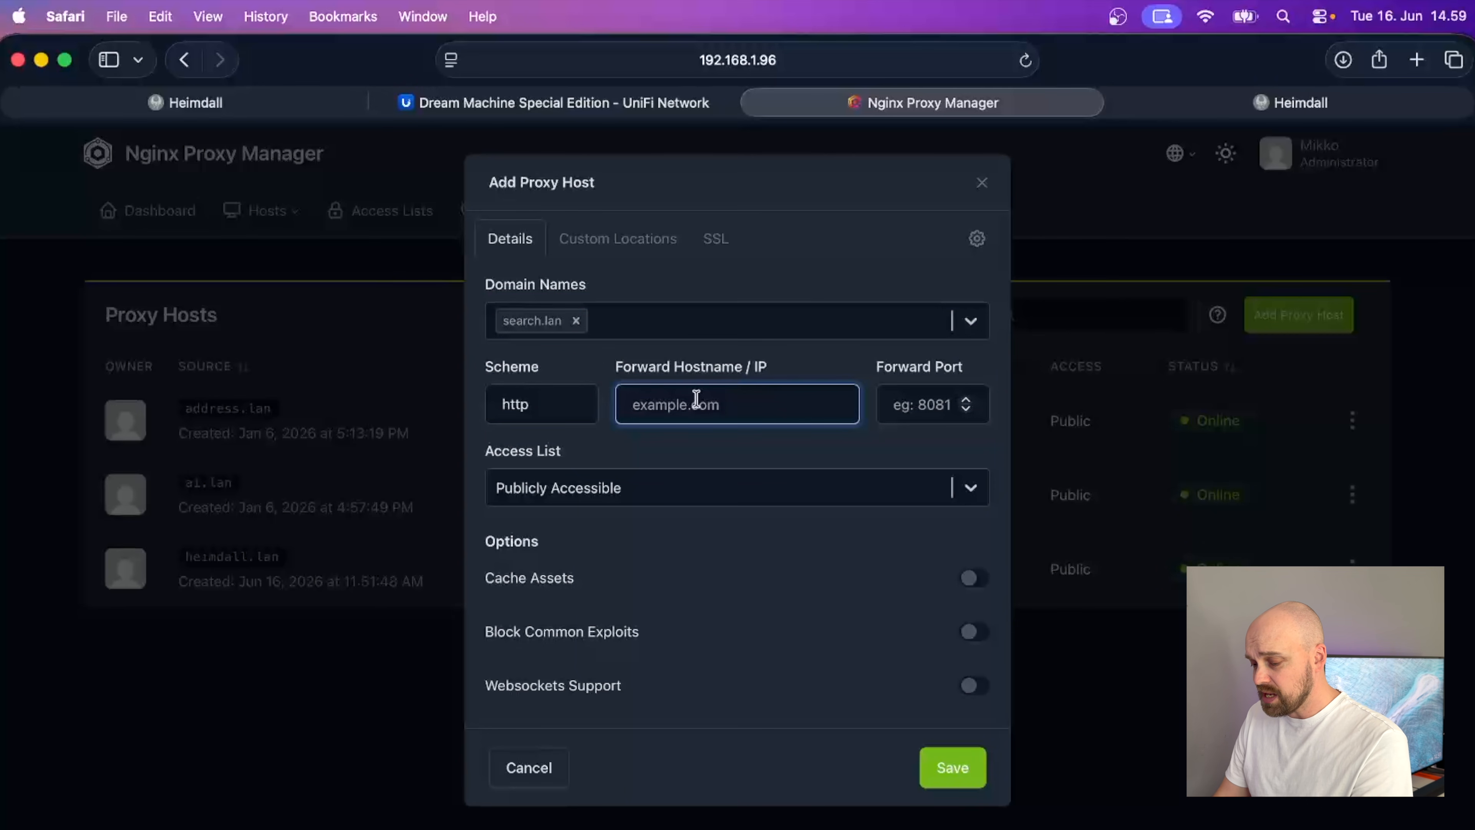
{"action": "type", "text": "192.1"}
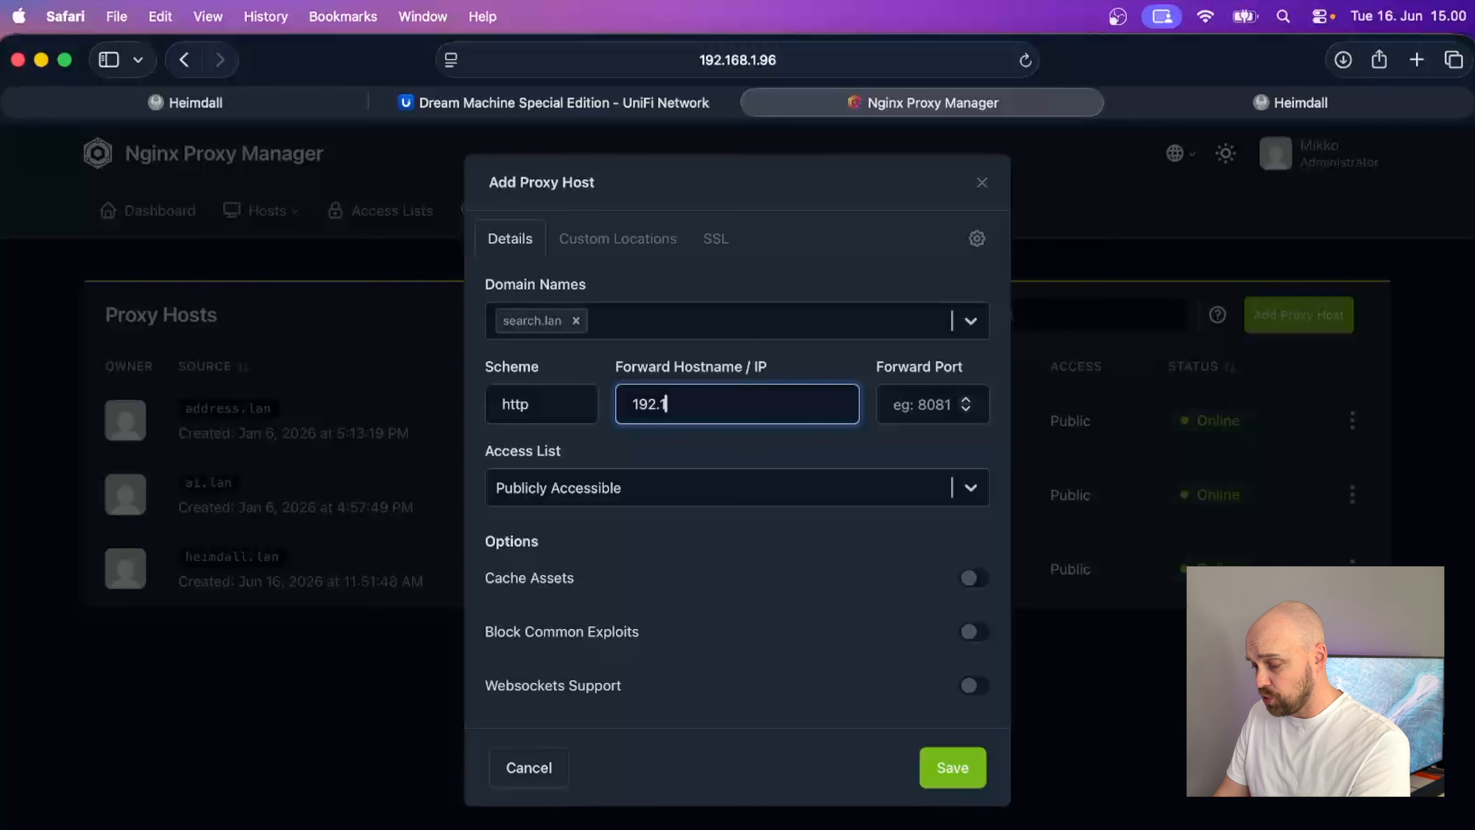
{"action": "type", "text": "68.1.8"}
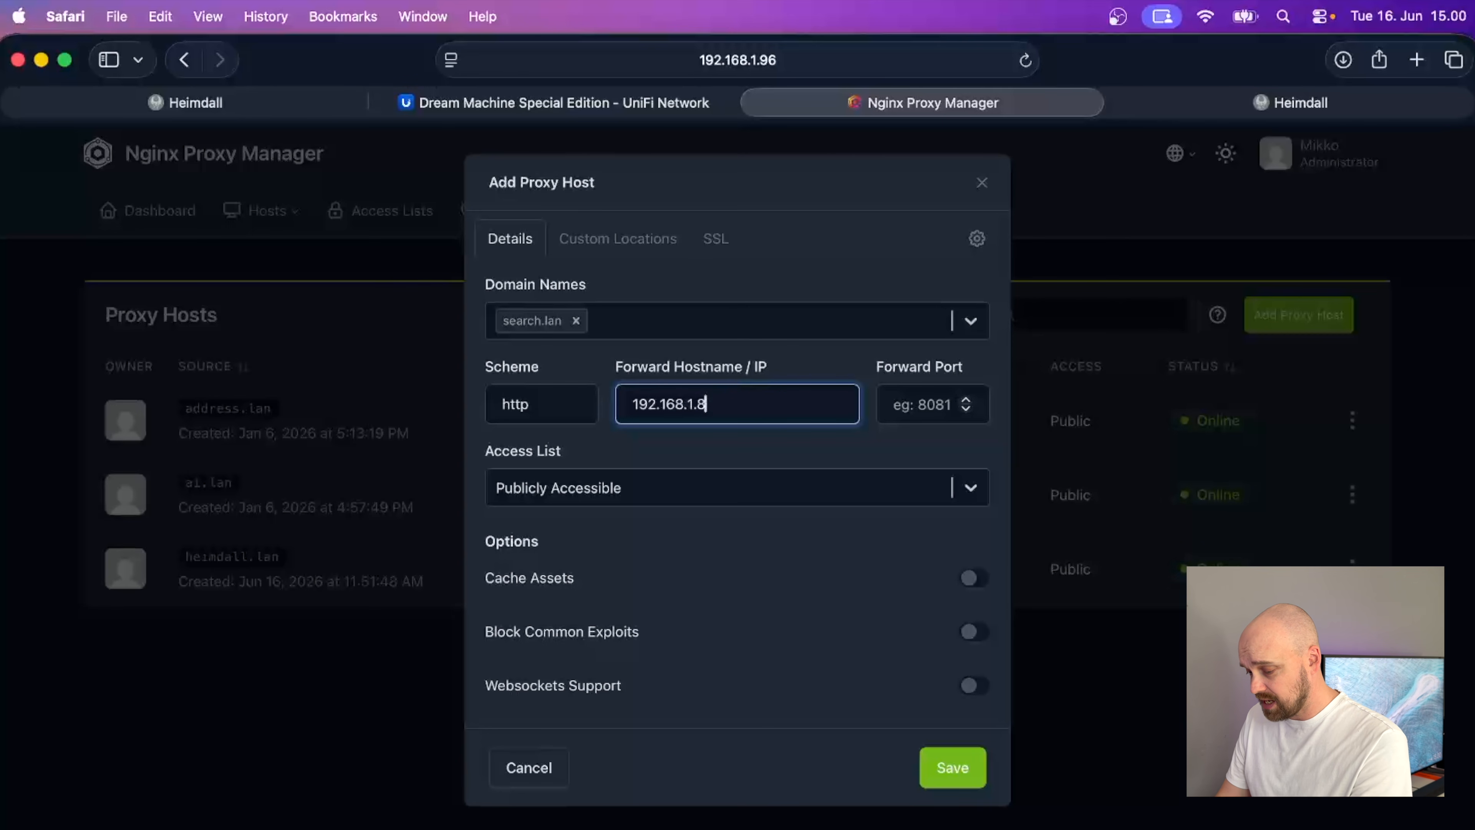
{"action": "type", "text": "2"}
{"action": "left_click", "coordinate": [932, 403]}
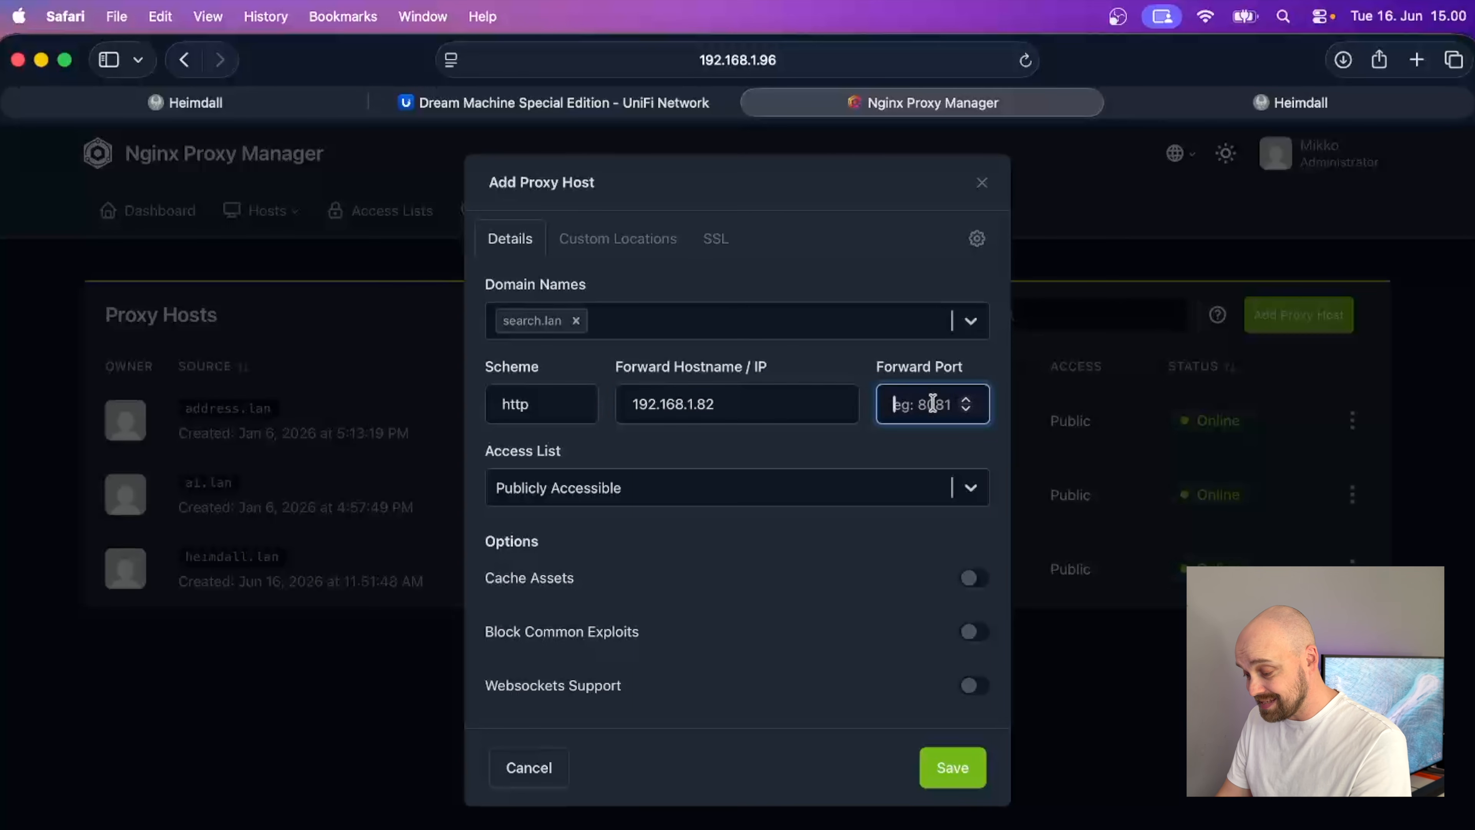
{"action": "type", "text": "8080"}
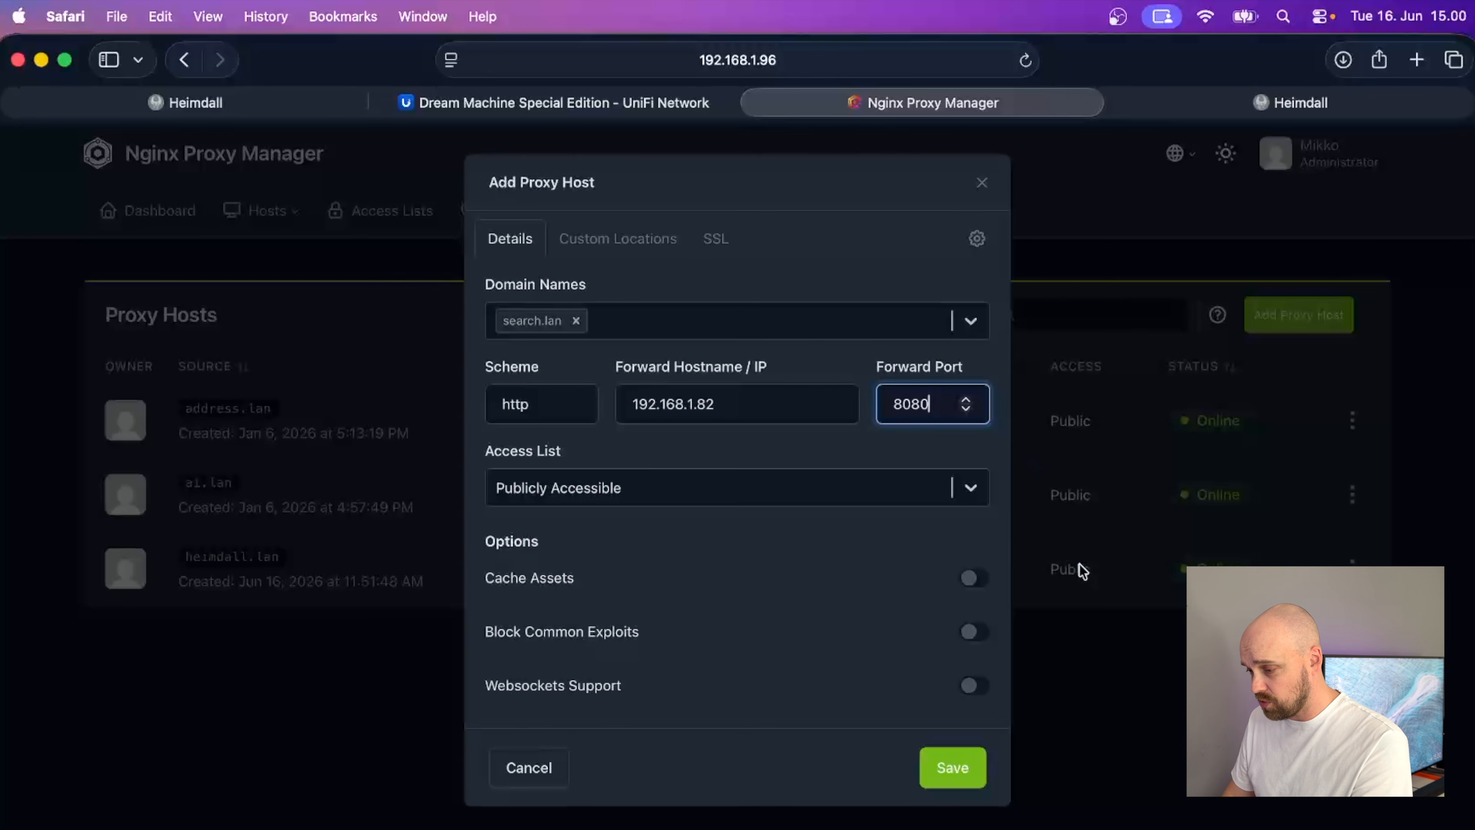
Enable Block Common Exploits and Websockets Support for the search.lan proxy host and save it
{"action": "left_click", "coordinate": [980, 640]}
{"action": "left_click", "coordinate": [980, 638]}
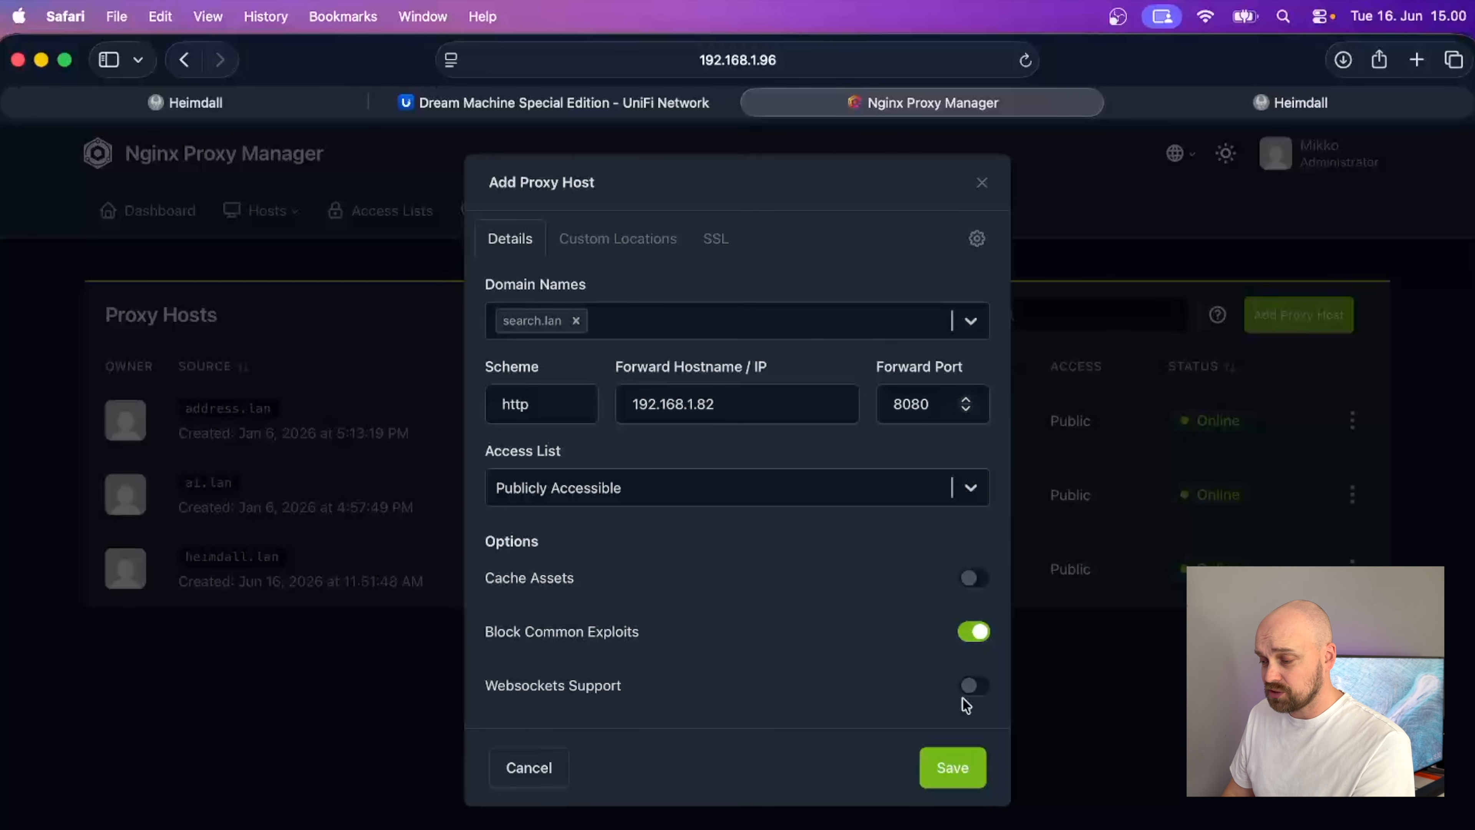
{"action": "left_click", "coordinate": [970, 684]}
{"action": "left_click", "coordinate": [960, 776]}
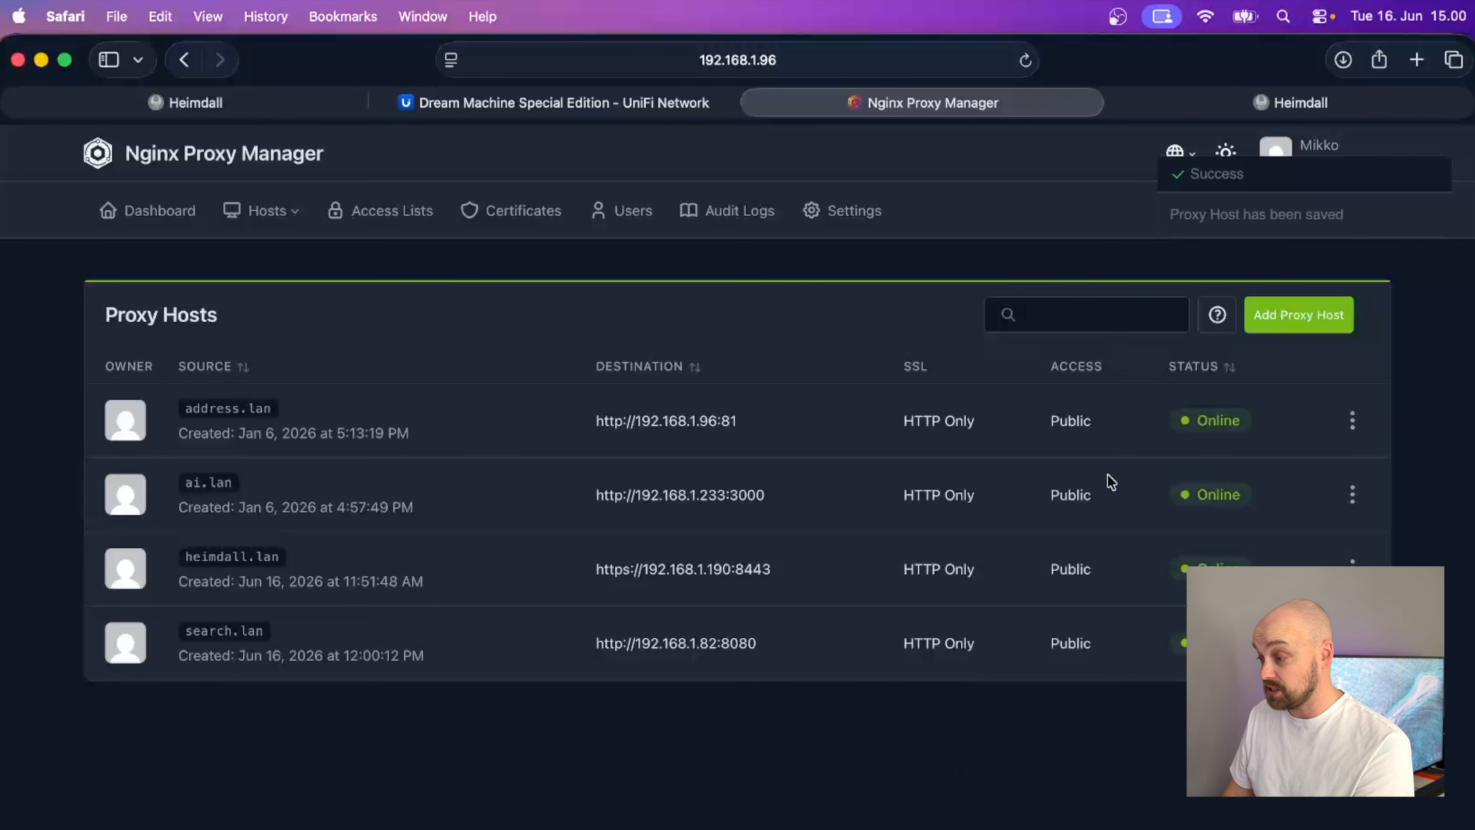
{"action": "key", "text": "super+t"}
{"action": "type", "text": "s"}
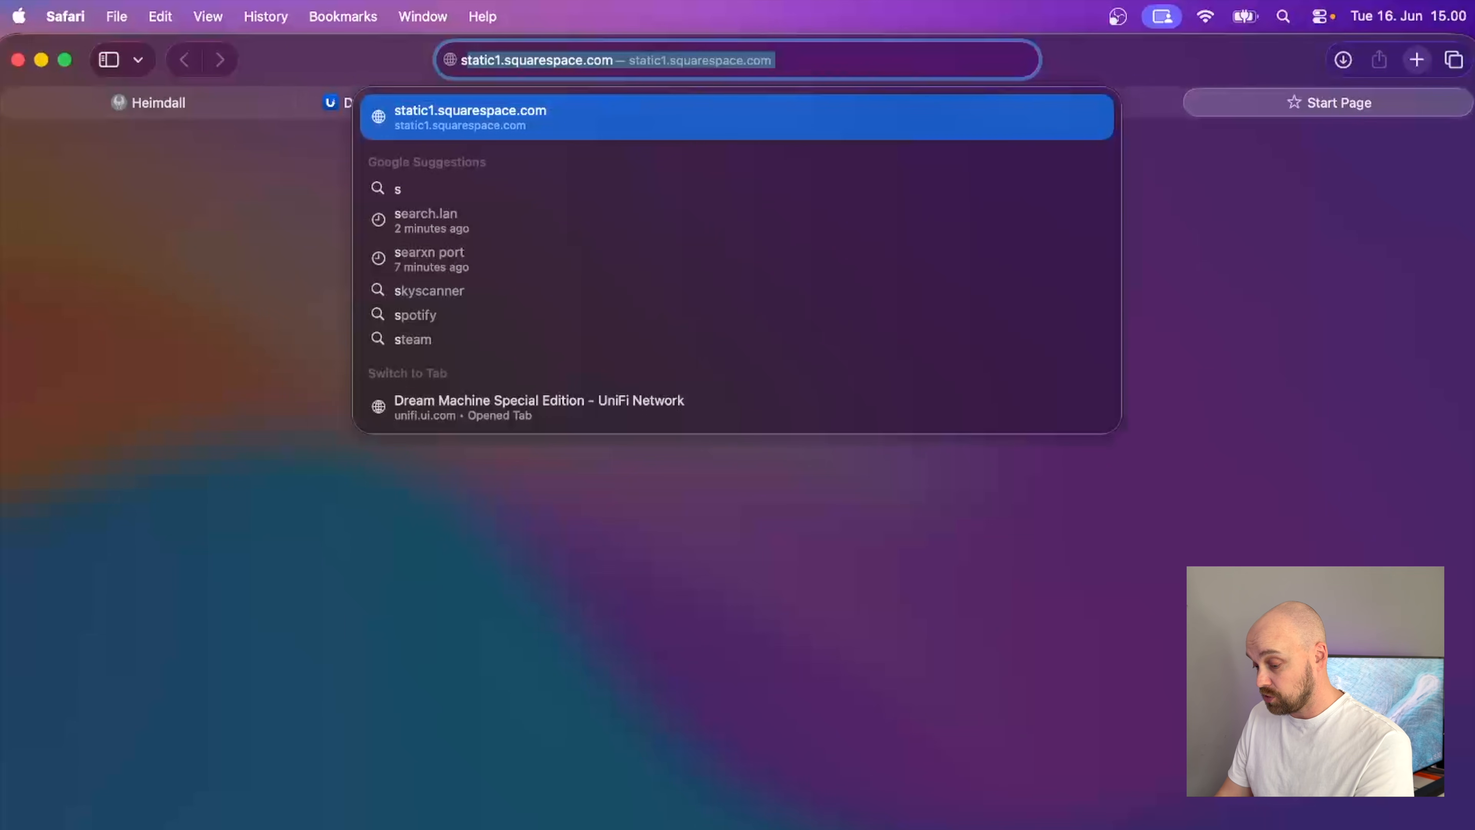
{"action": "key", "text": "BackSpace"}
{"action": "key", "text": "BackSpace"}
{"action": "type", "text": "http"}
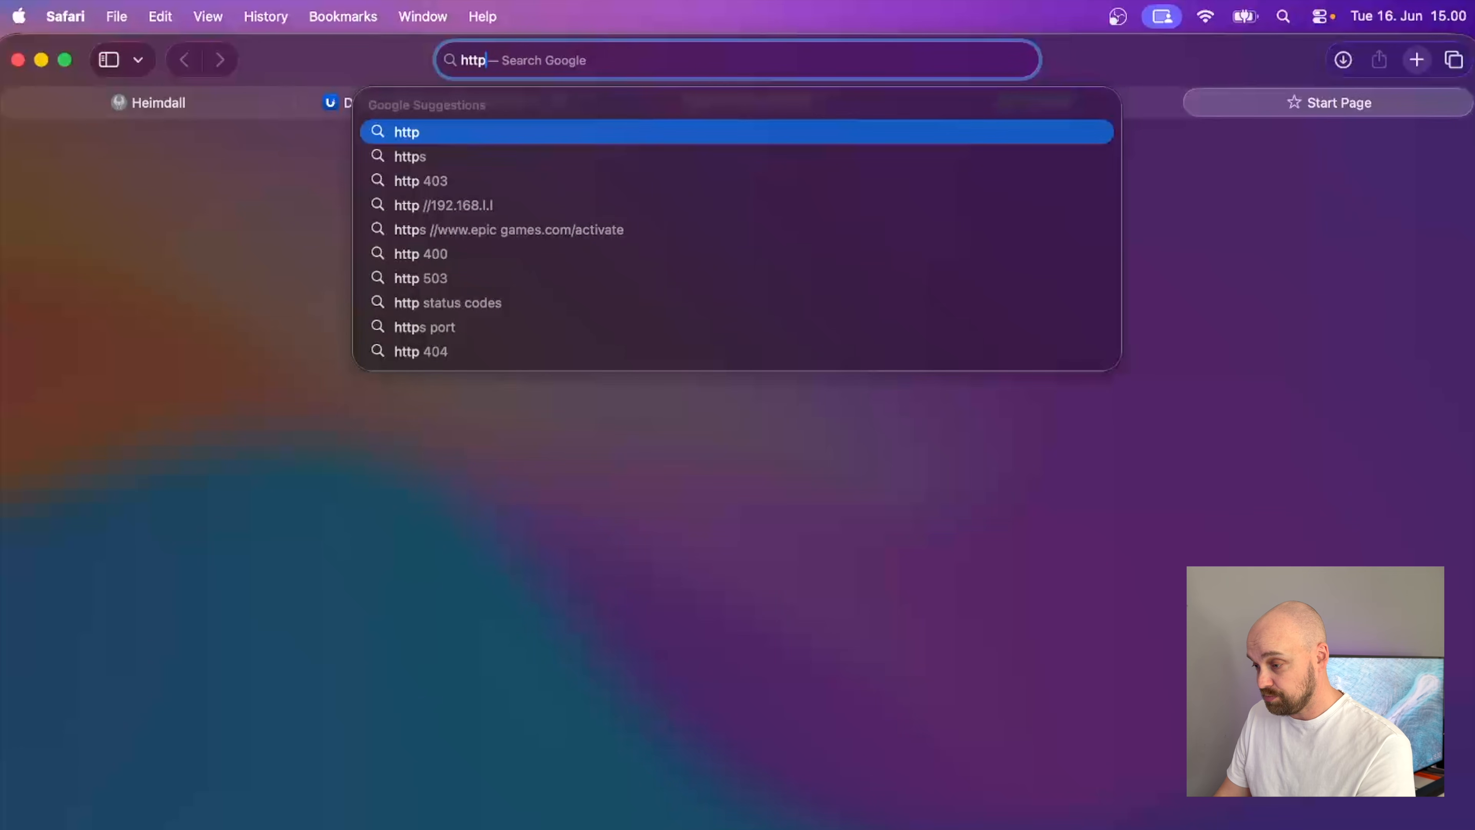
{"action": "type", "text": ":"}
{"action": "type", "text": "//searc"}
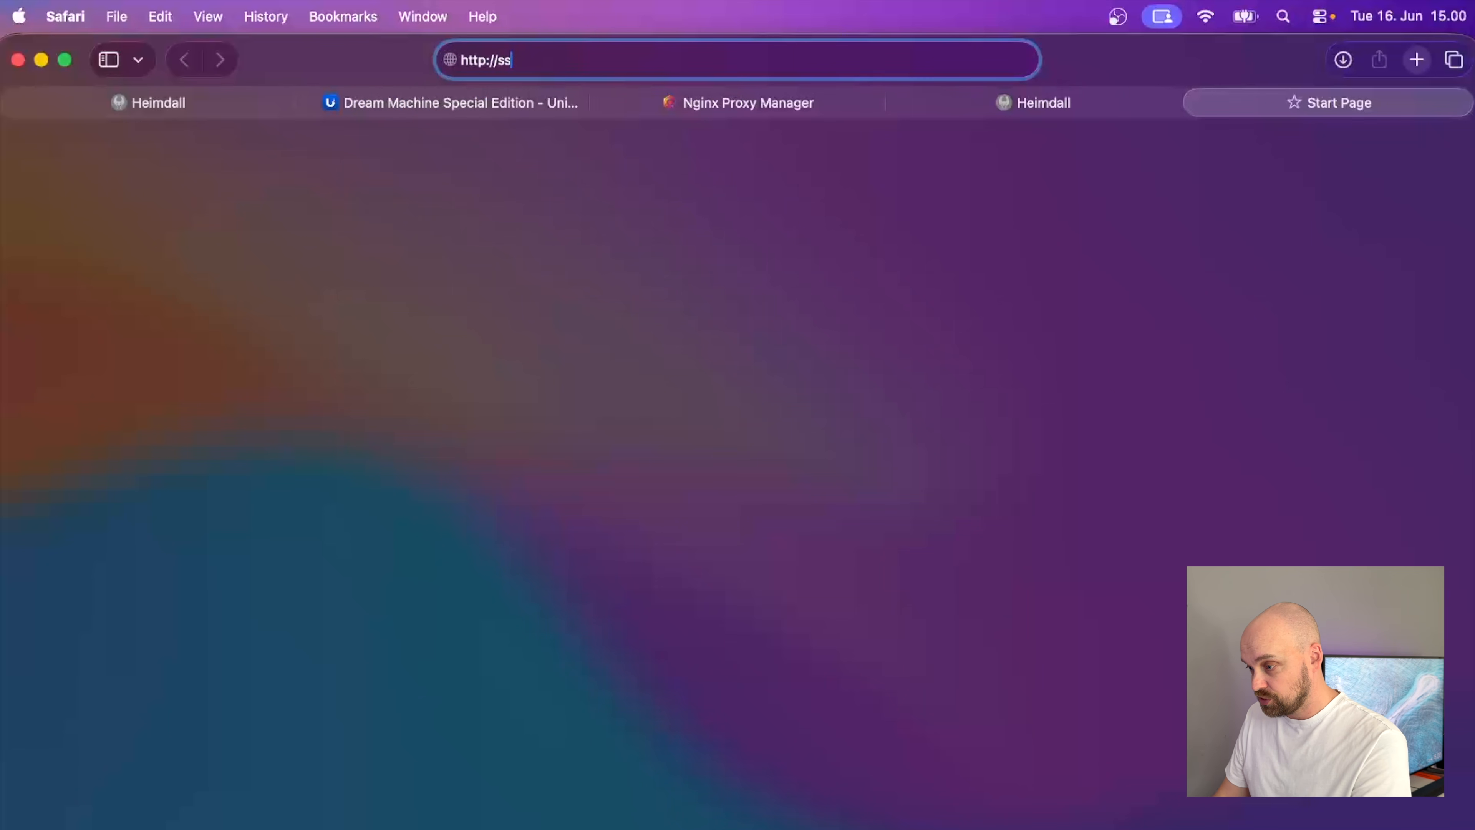
{"action": "type", "text": "h"}
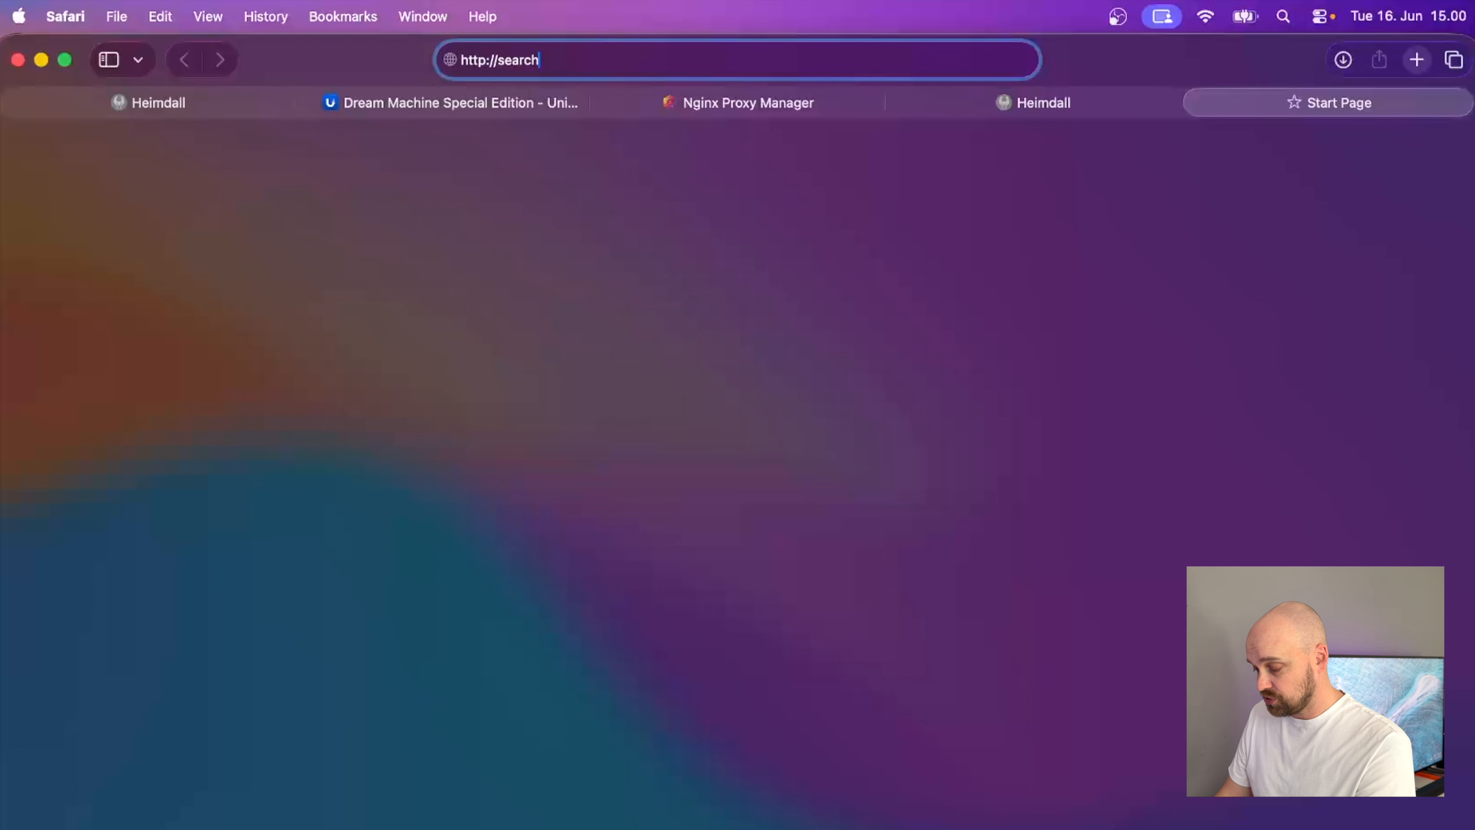
{"action": "type", "text": ".lan"}
{"action": "key", "text": "Return"}
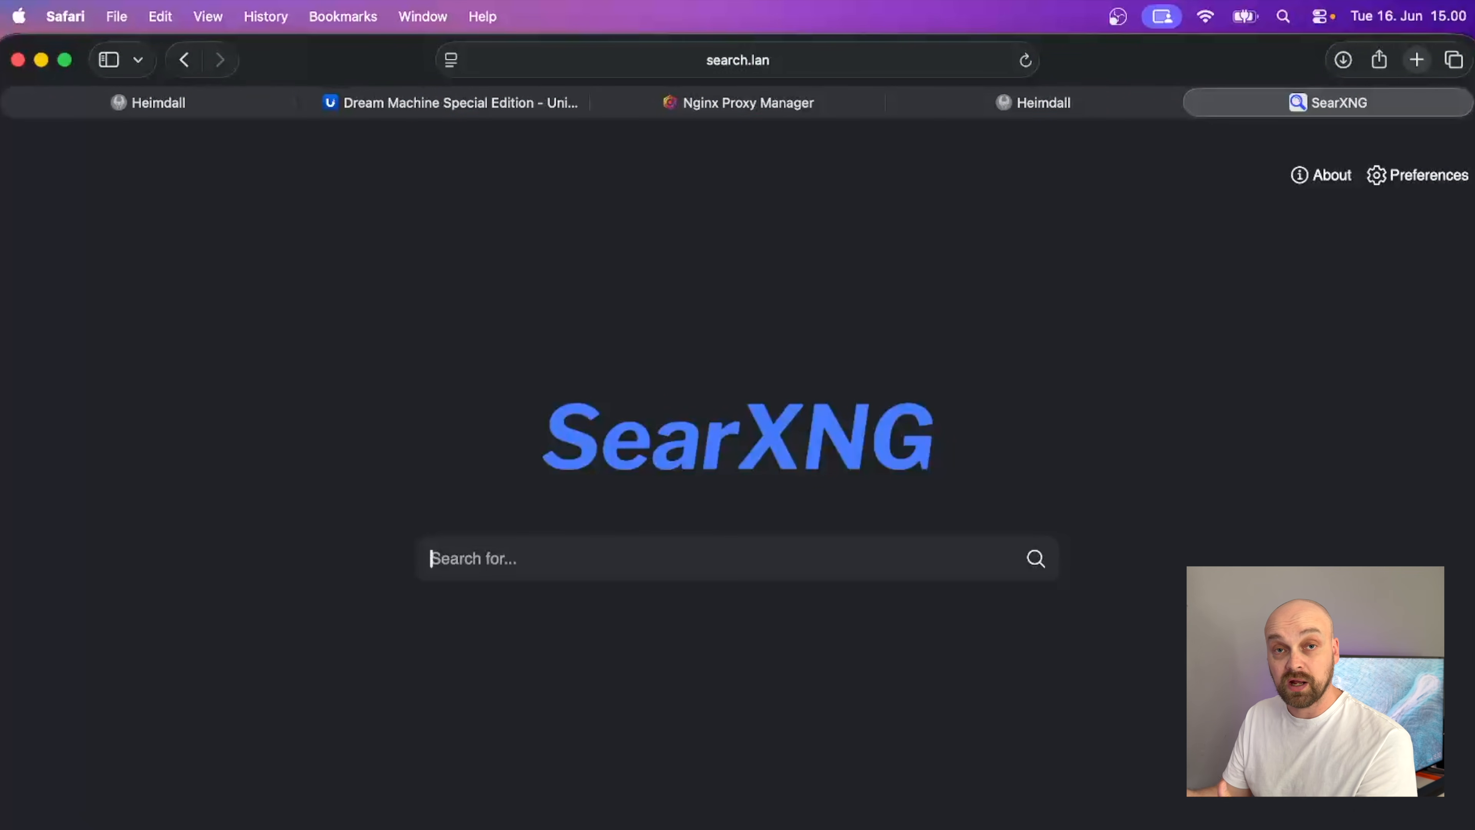